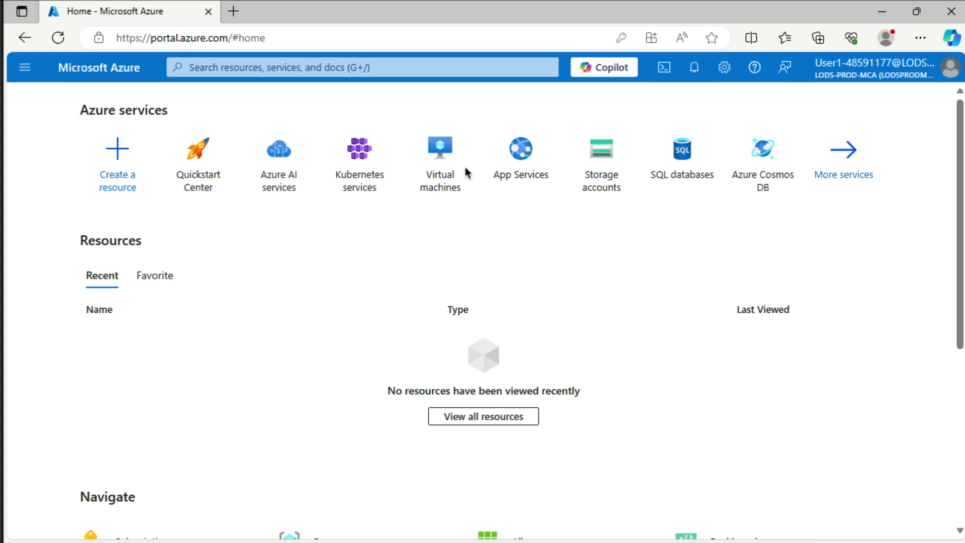
Start creating an Azure Language service resource with the Custom question answering feature selected
click(315, 67)
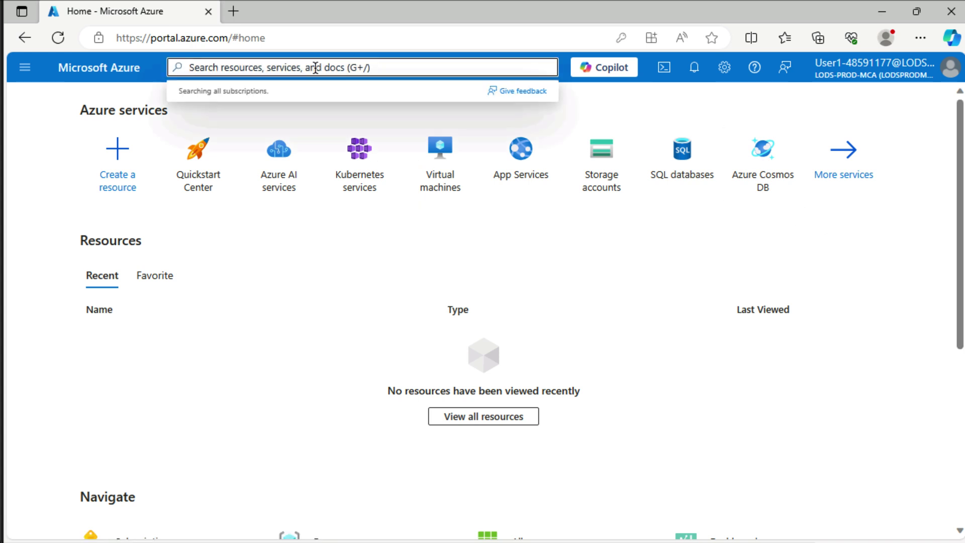
text(Language)
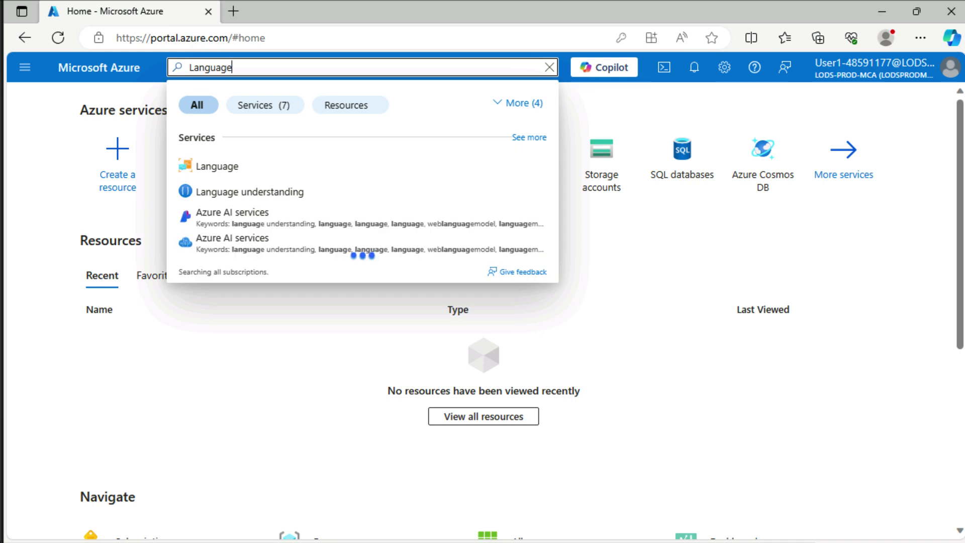
click(229, 167)
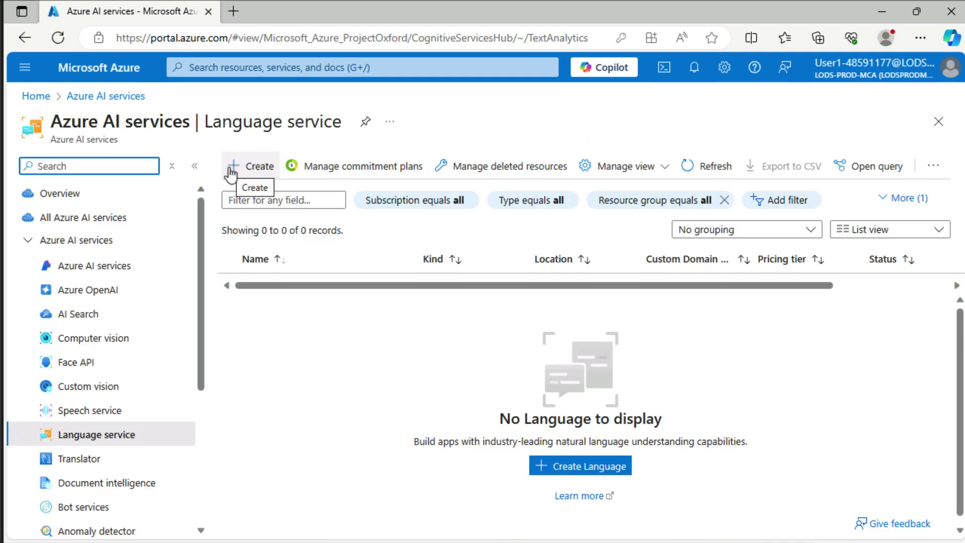
click(608, 472)
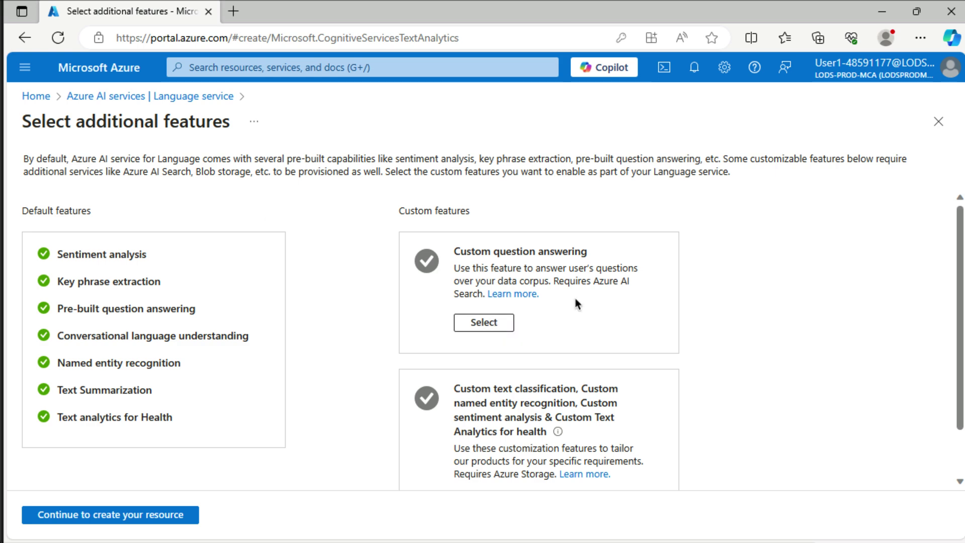
click(482, 328)
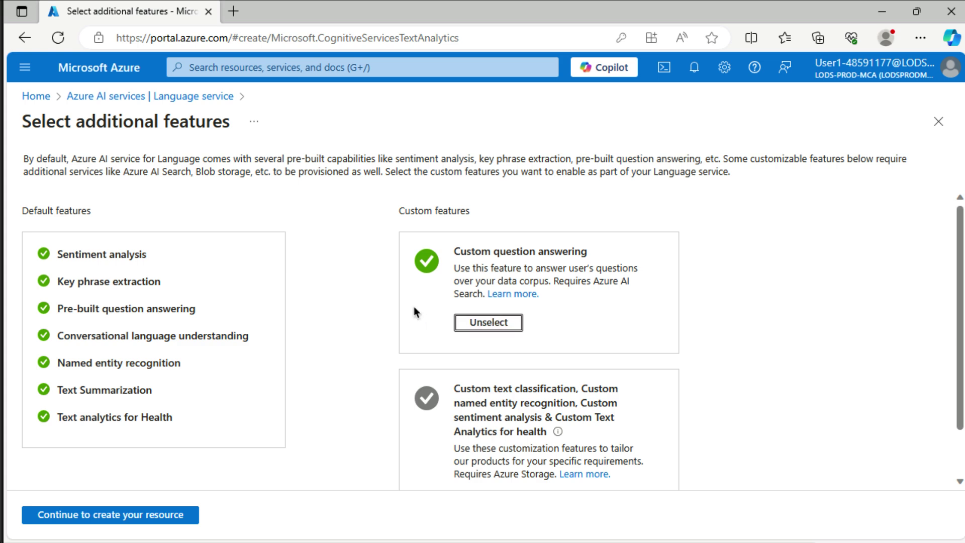
click(142, 515)
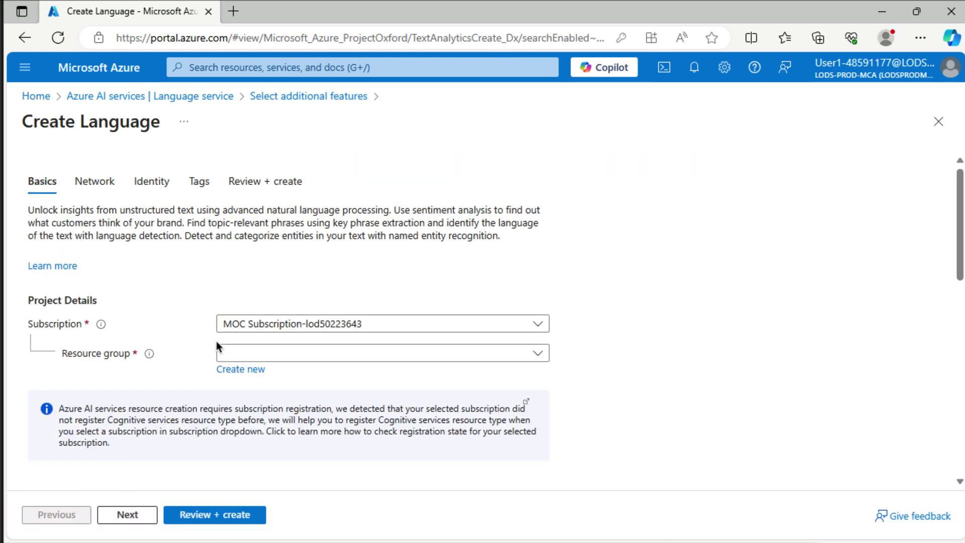
Assign the Language resource to ResourceGroup1 and set its region to East US 2
click(280, 354)
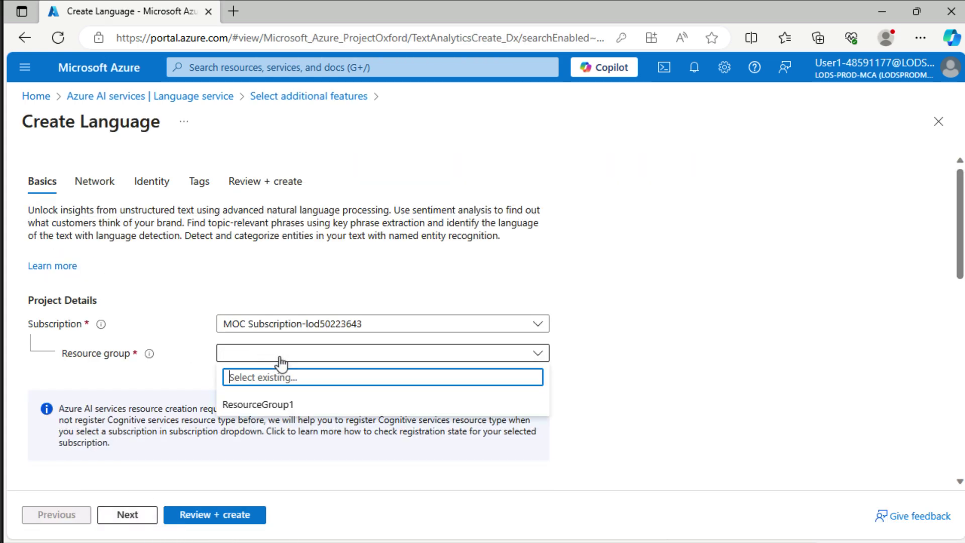
click(276, 406)
scroll(275, 410, down, 5)
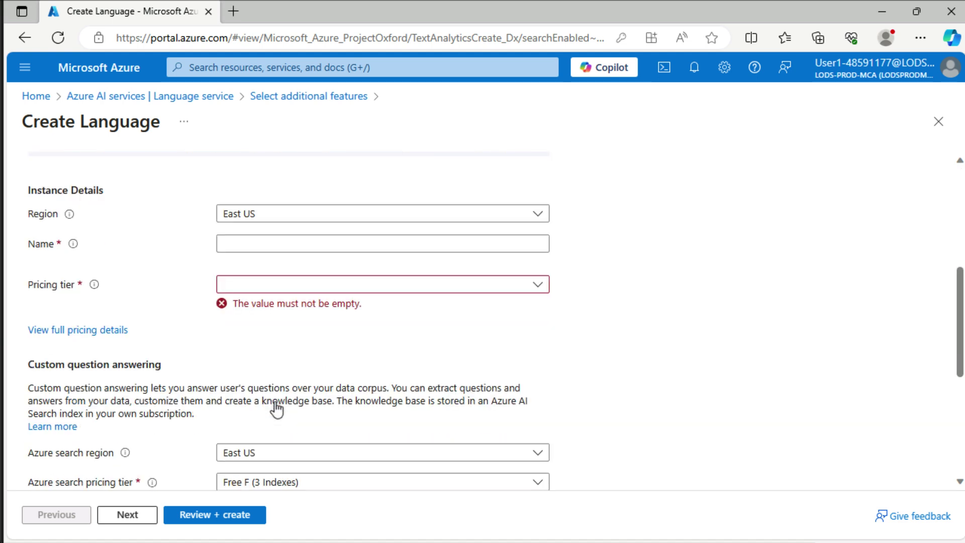
click(338, 216)
click(290, 458)
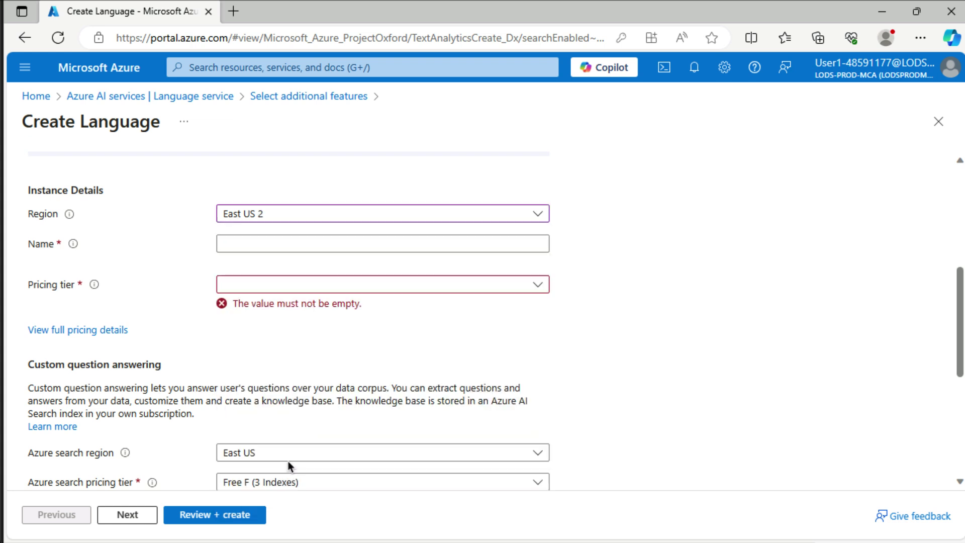
Name the resource deepdives-eu-language and choose the Free F0 (5K Transactions per 30 days) pricing tier
click(353, 238)
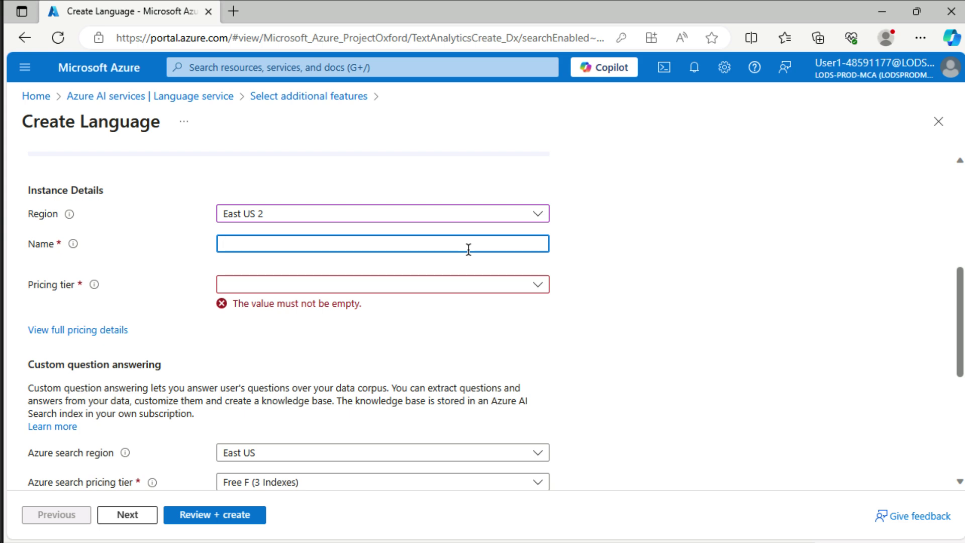
text(deepdives-eu-language)
key(Tab)
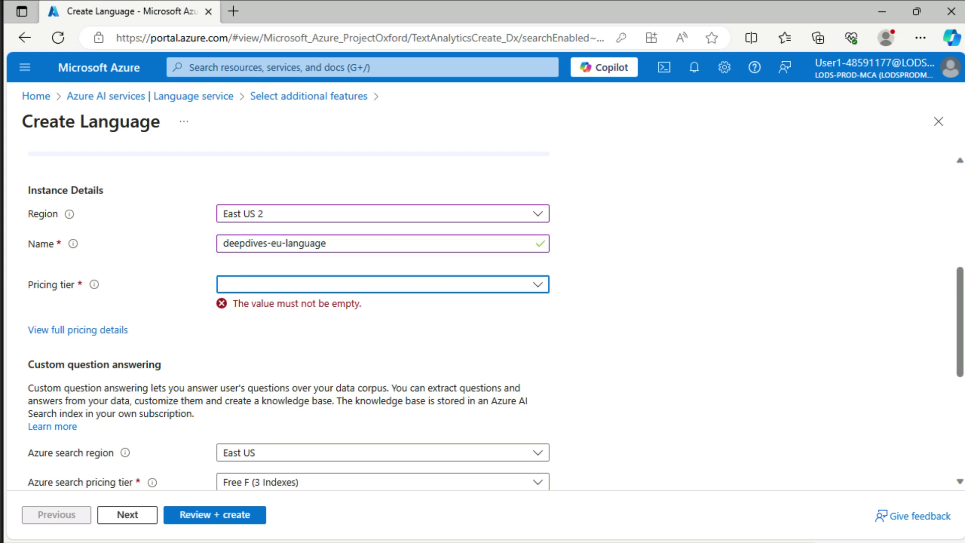
click(361, 287)
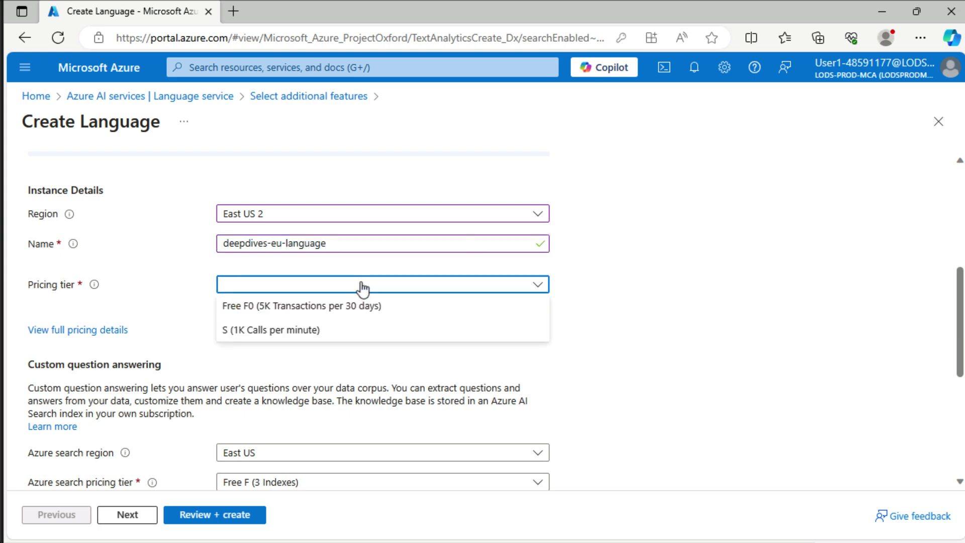
click(352, 312)
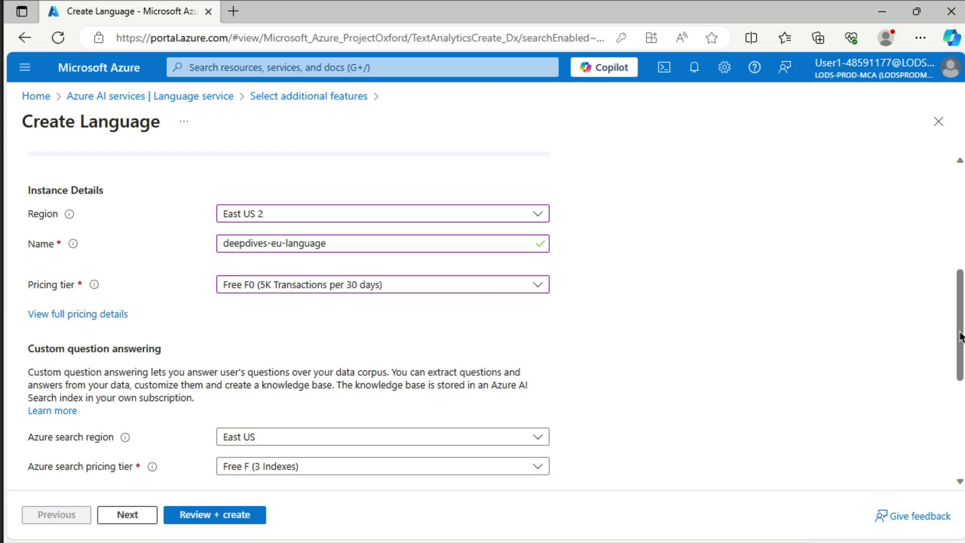
Set the Azure search region for custom question answering to East US 2
scroll(960, 336, down, 5)
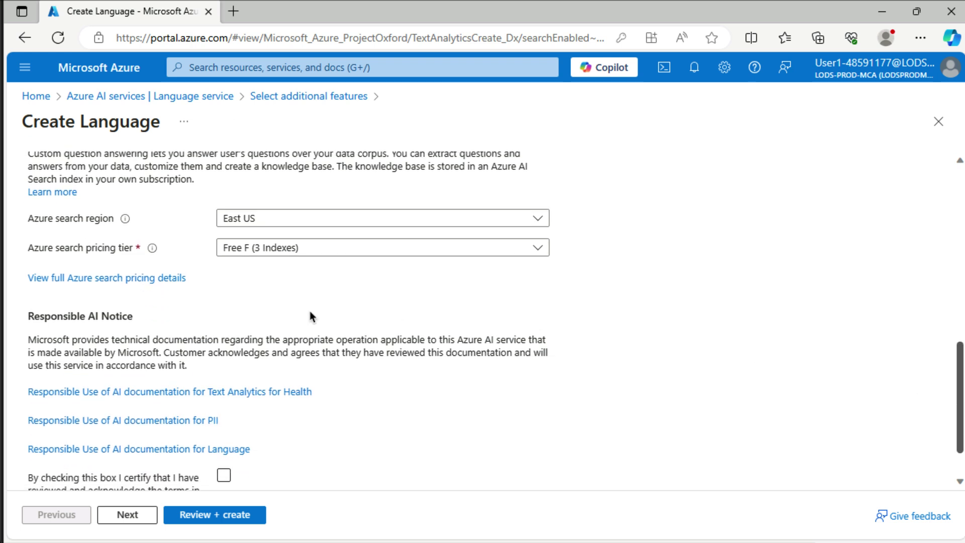
click(272, 221)
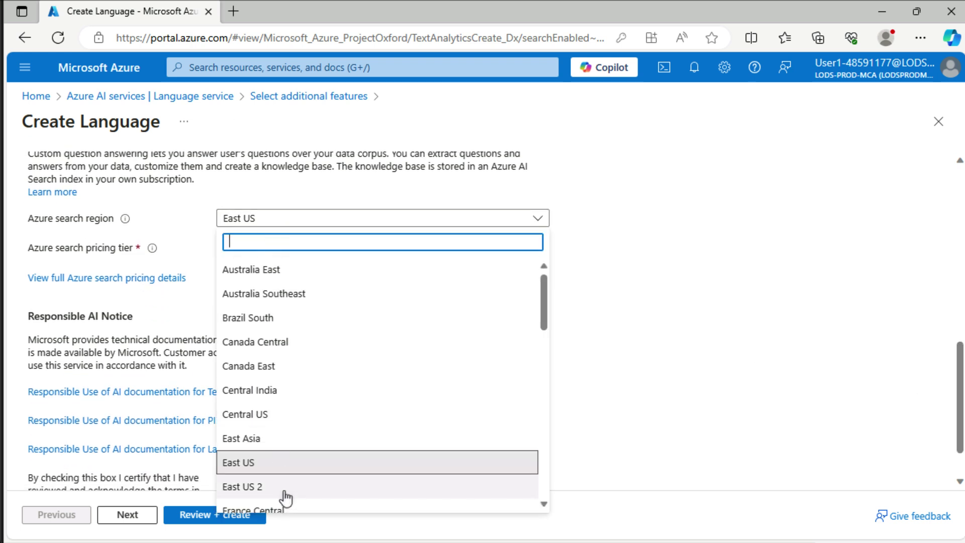
click(251, 487)
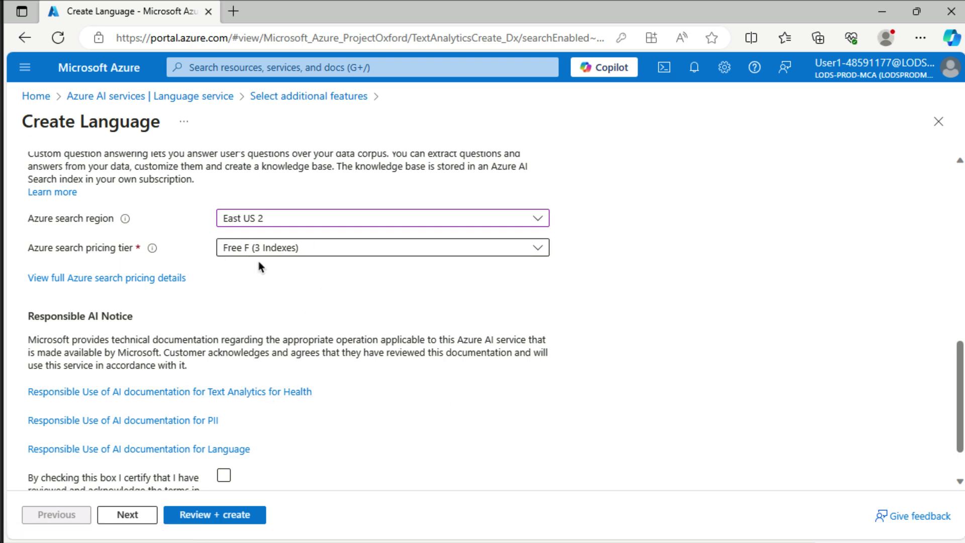
Acknowledge the Responsible AI notice terms and submit the Language resource for deployment
click(224, 474)
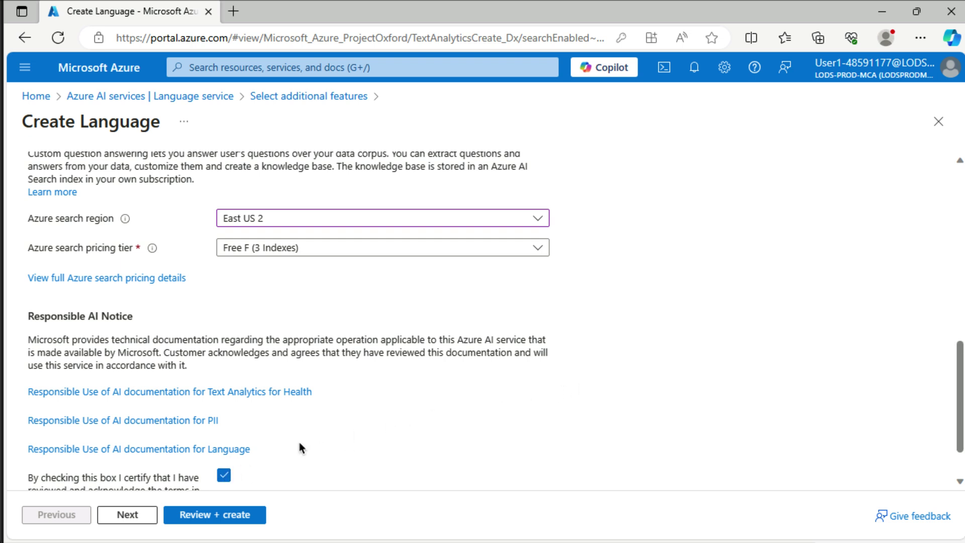
click(221, 525)
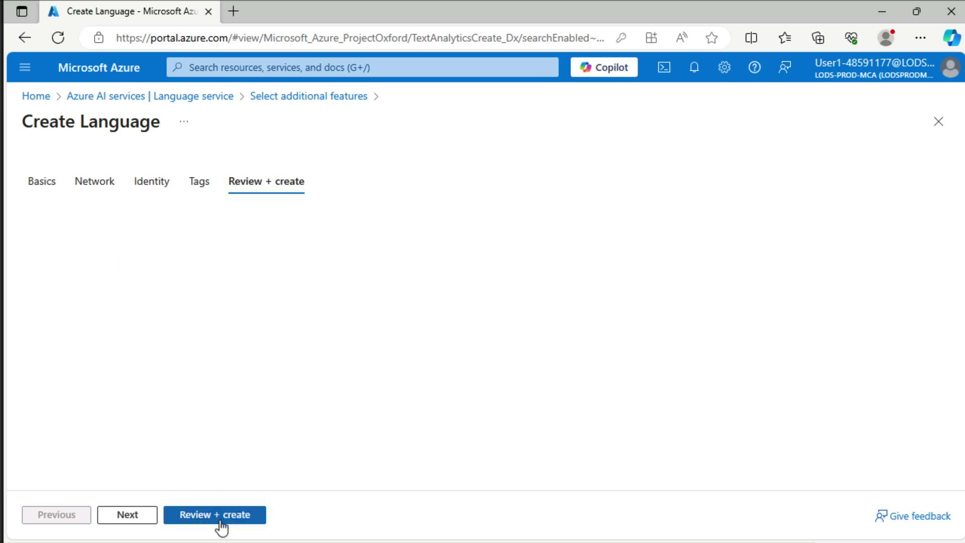
click(193, 514)
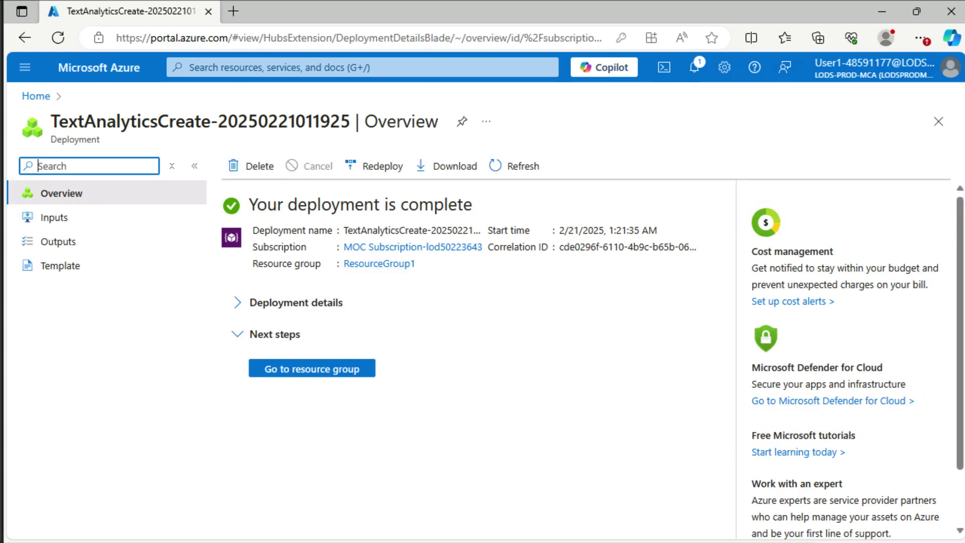
Open Language Studio at language.azure.com in a new browser tab
click(232, 12)
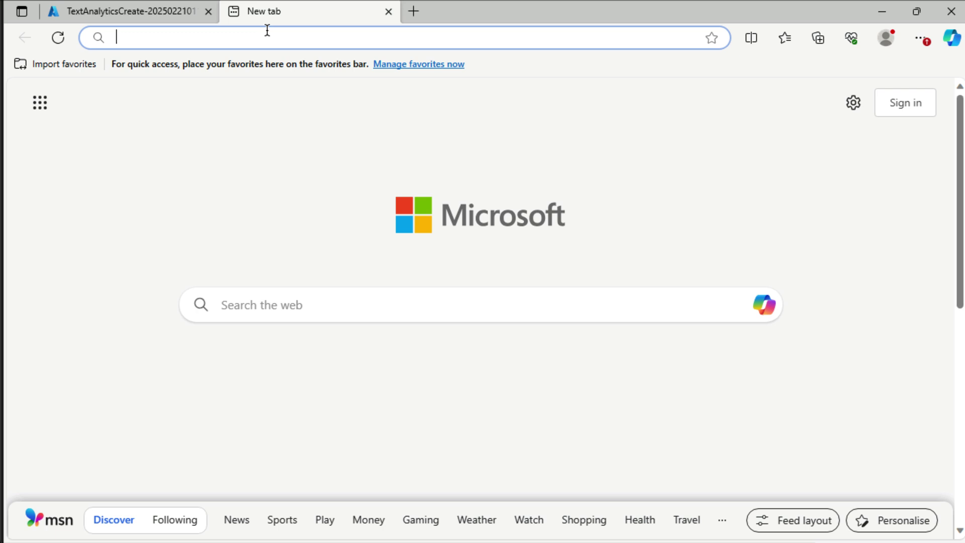
text(langu)
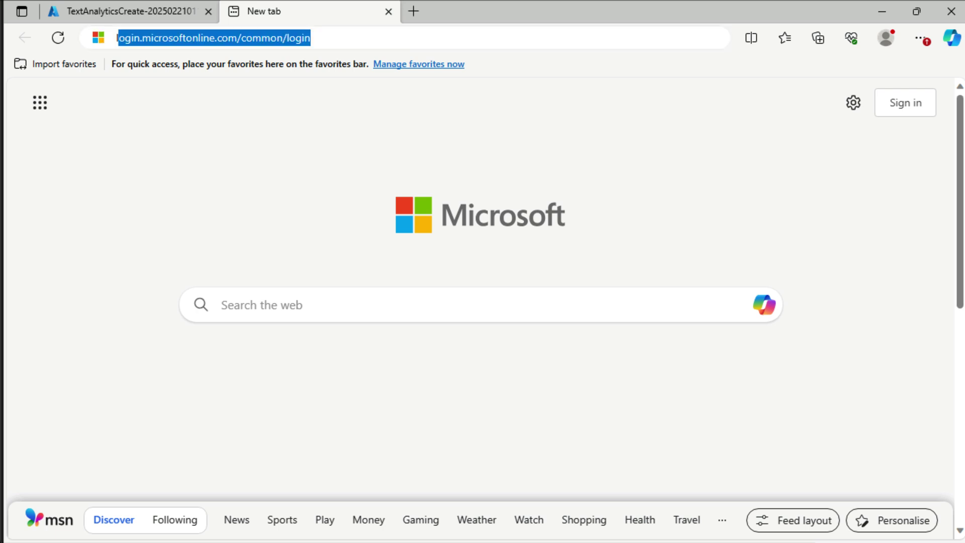
text(ag)
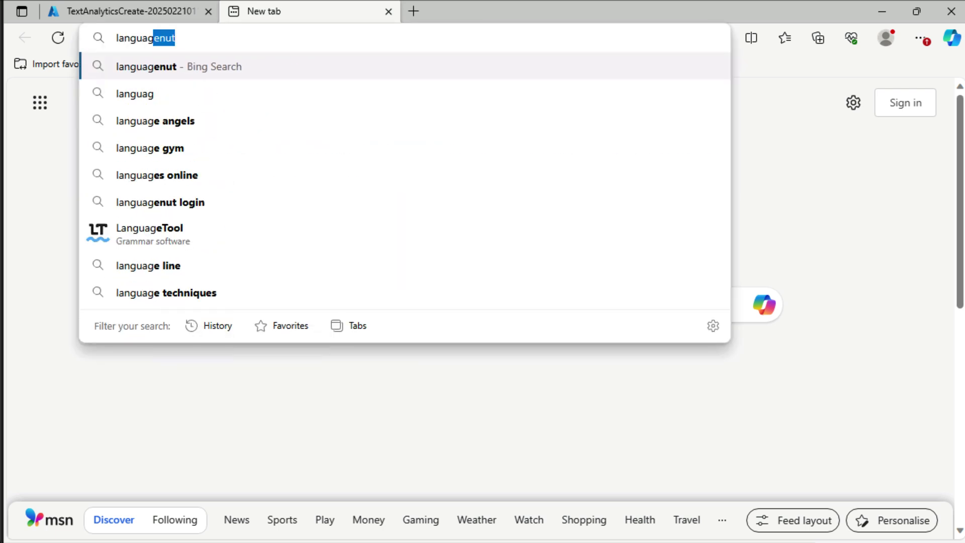
text(e.azure.)
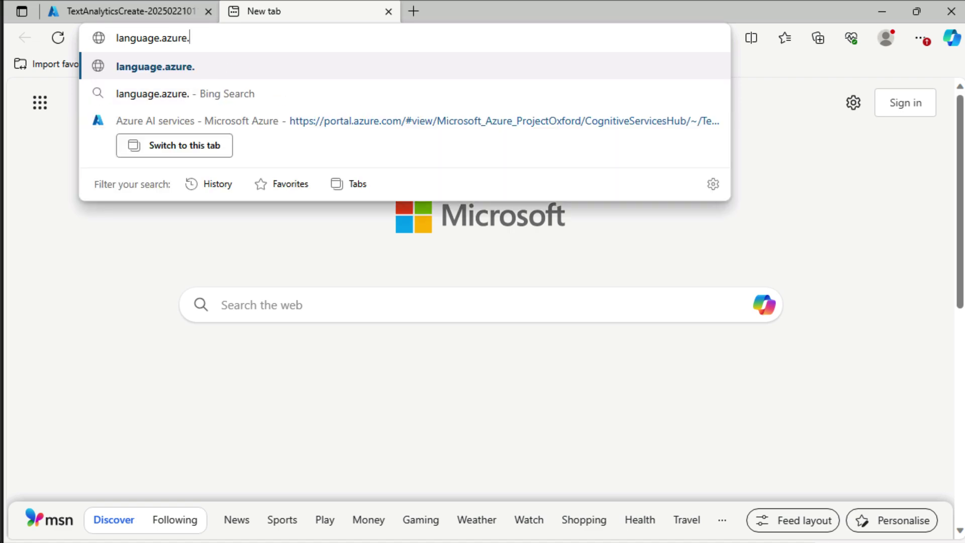
text(com)
key(Return)
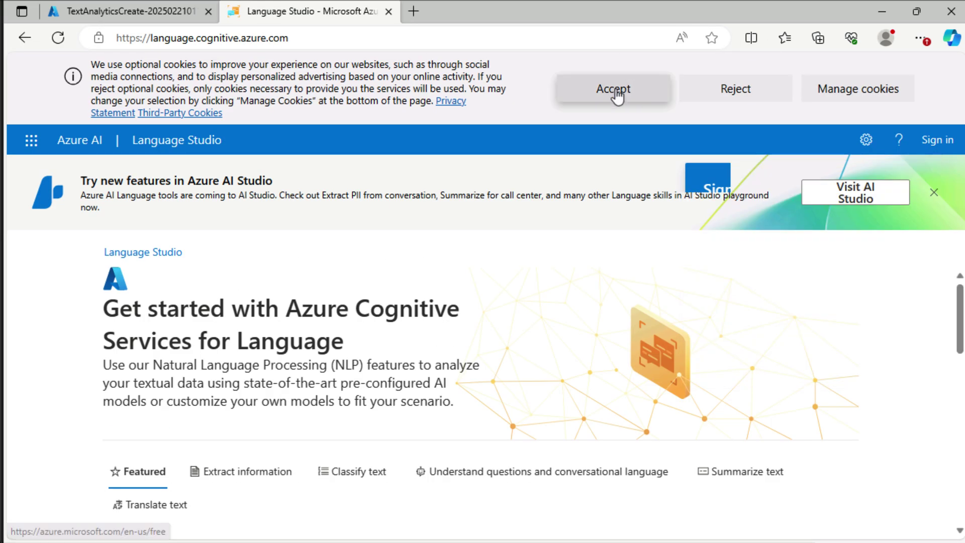
Accept the cookies and sign in to Language Studio, dismissing the welcome introduction
click(615, 91)
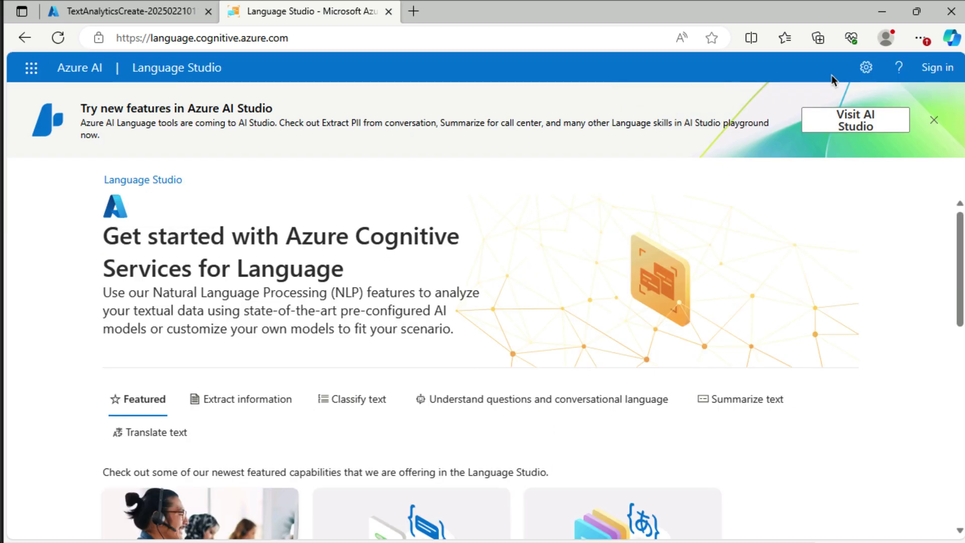
click(929, 70)
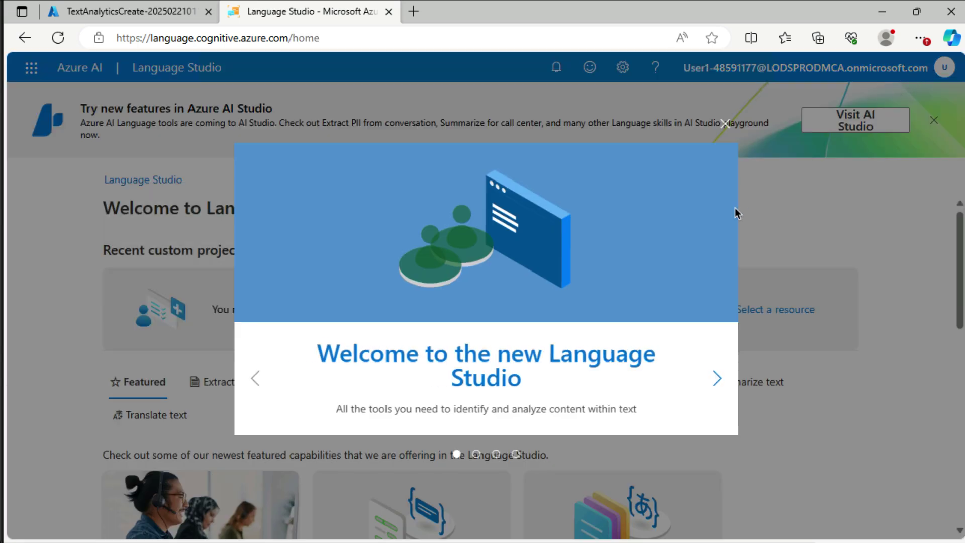
click(726, 124)
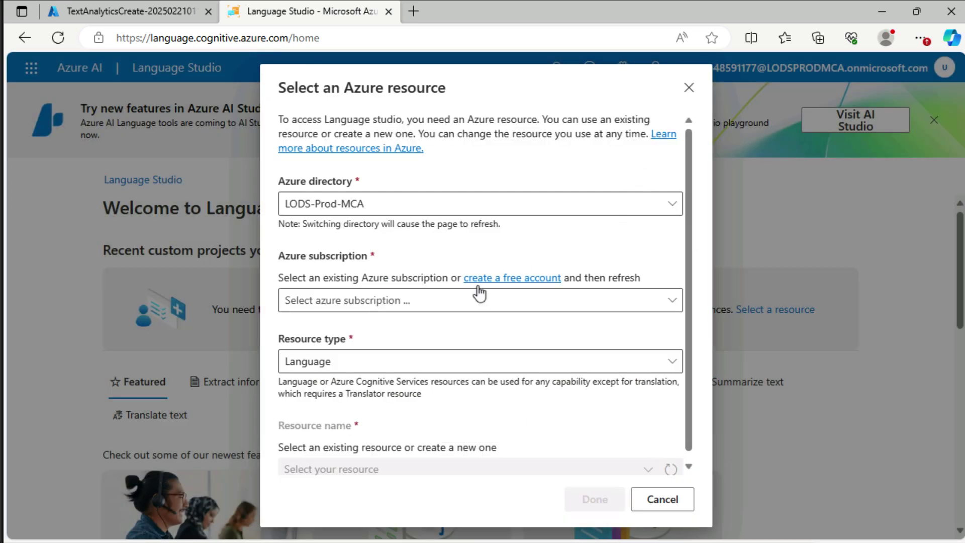
Connect Language Studio to the deepdives-eu-language resource under the MOC subscription and dismiss the resource selection tip
click(459, 301)
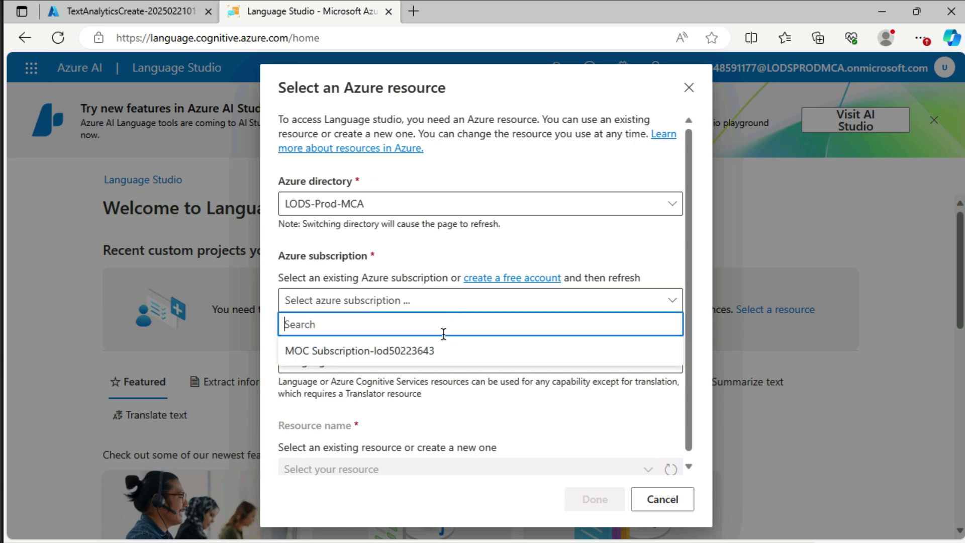
click(444, 352)
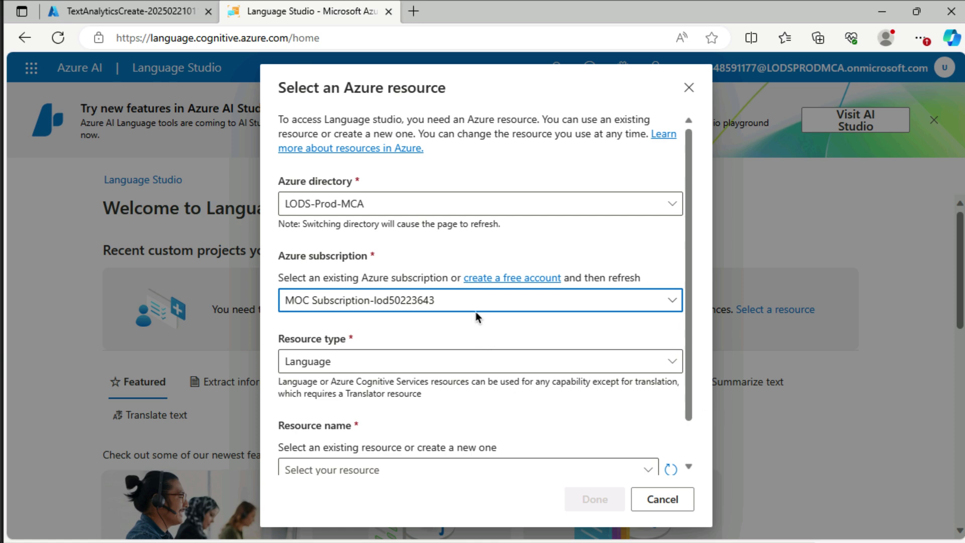
scroll(476, 312, down, 2)
click(471, 427)
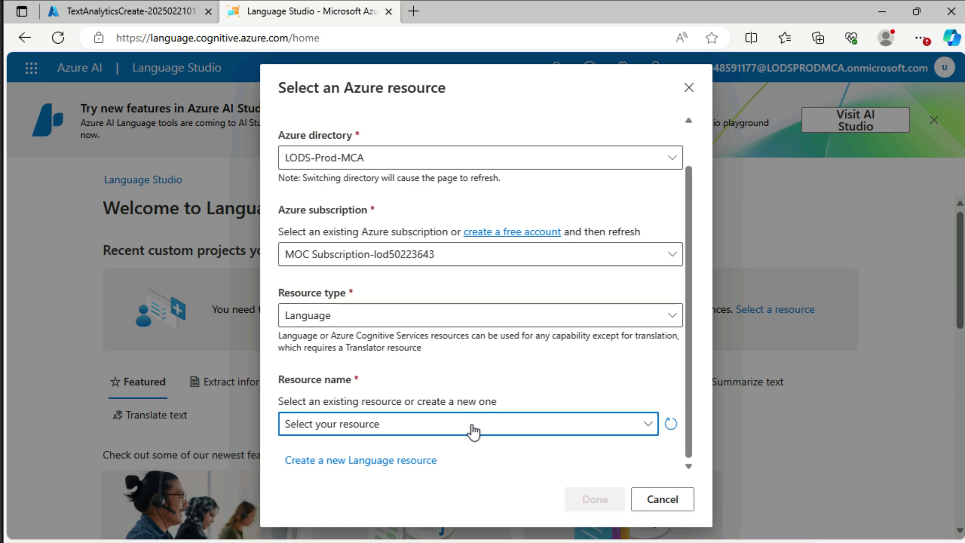
click(406, 481)
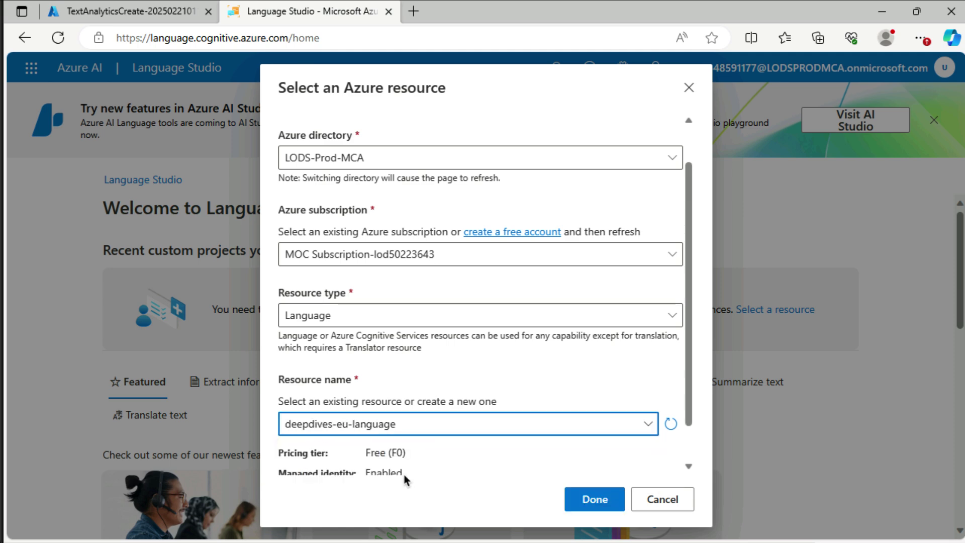
scroll(460, 437, down, 2)
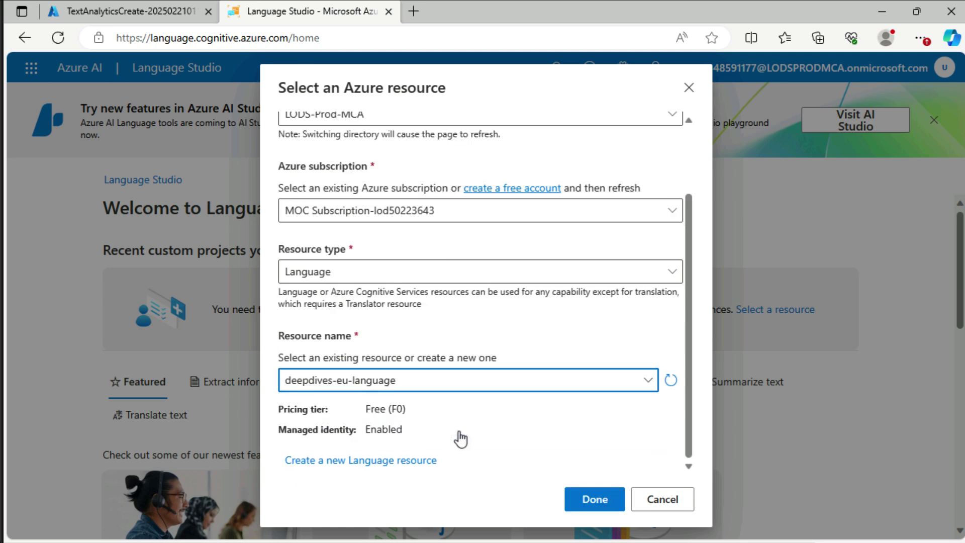
click(593, 500)
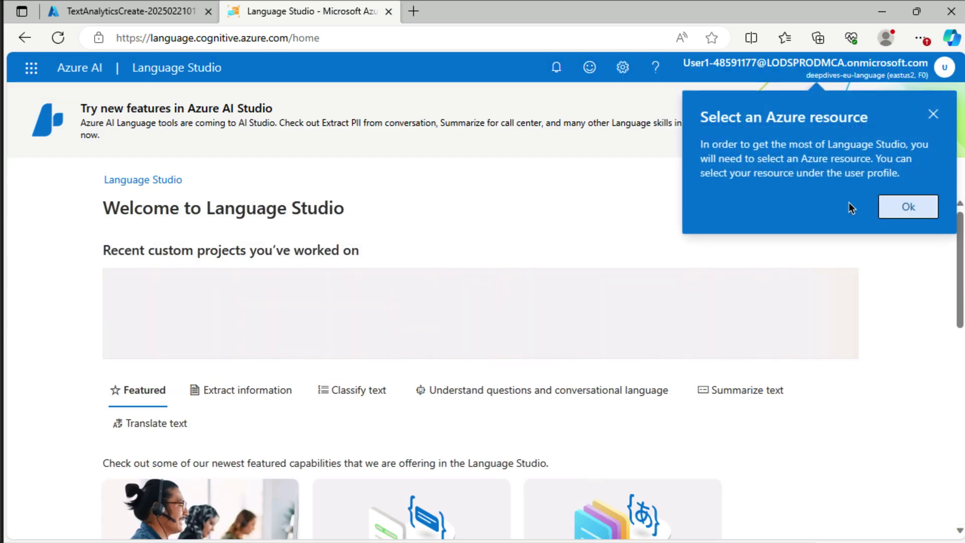
click(900, 208)
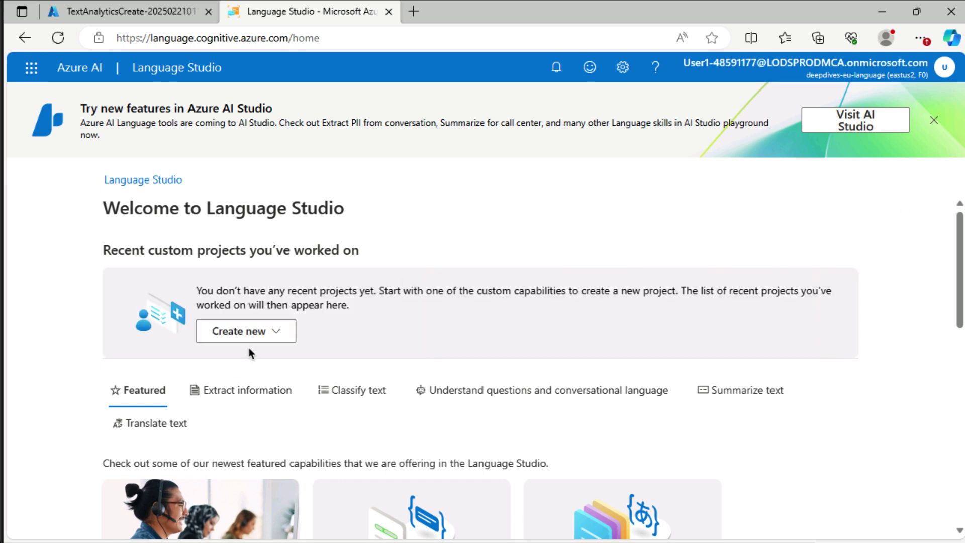
Start a new Custom question answering project, choosing to select the language when each project is created in this resource
click(268, 342)
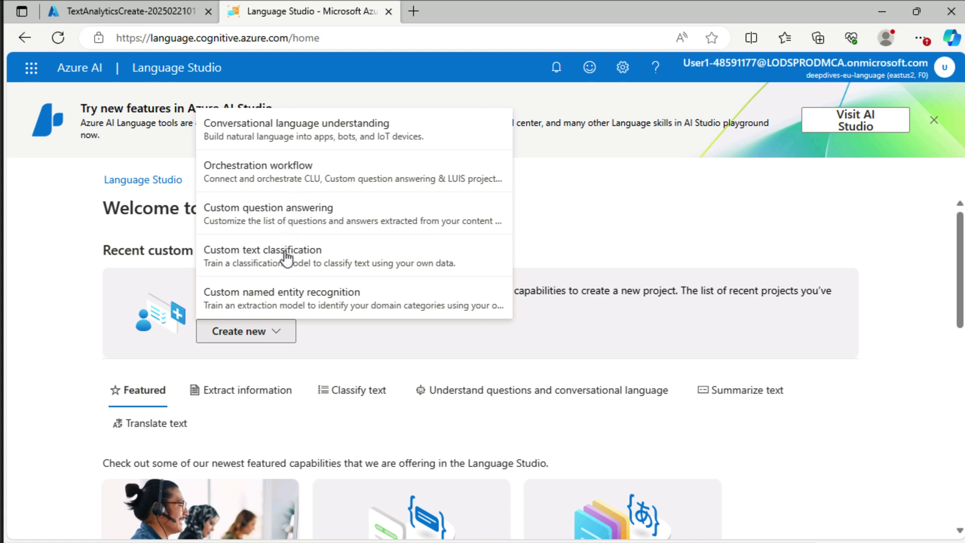
click(290, 221)
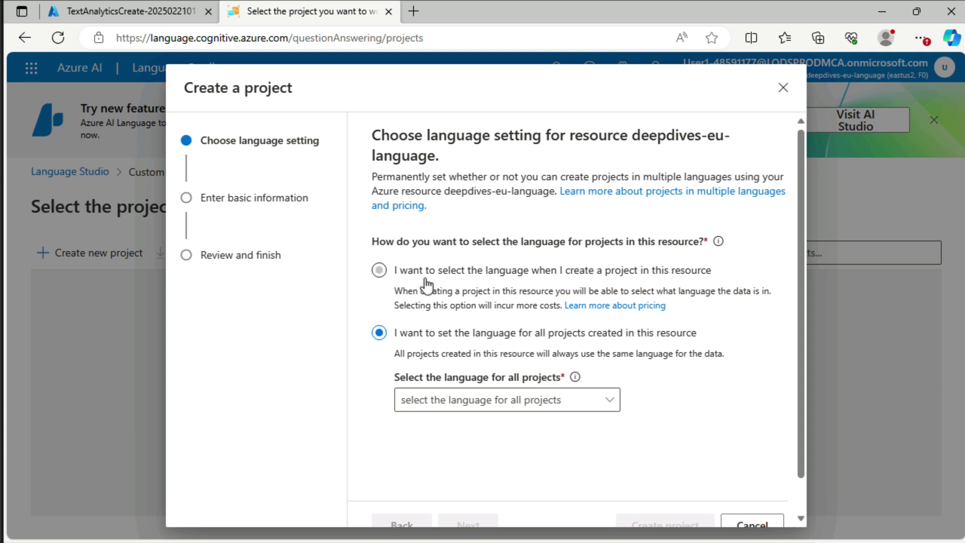
click(382, 271)
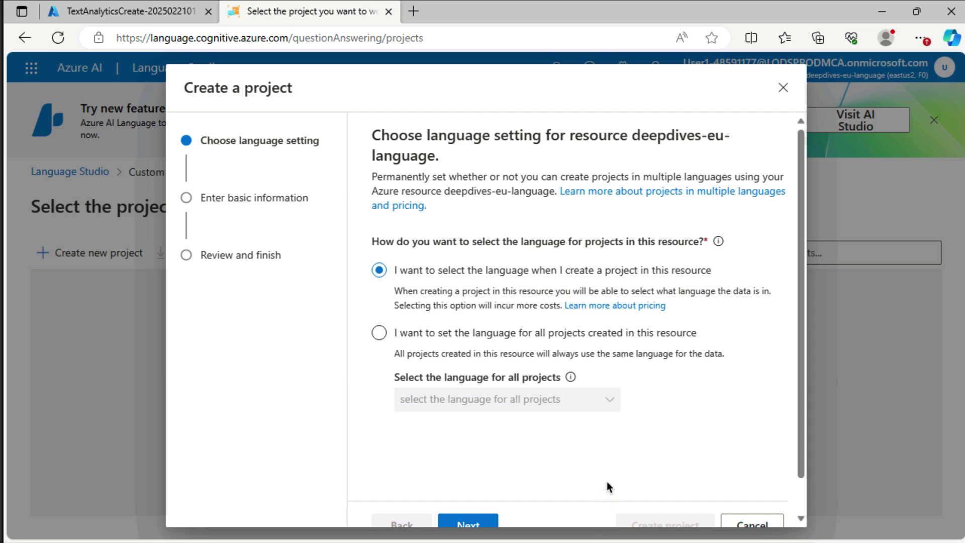
scroll(640, 462, down, 1)
click(460, 498)
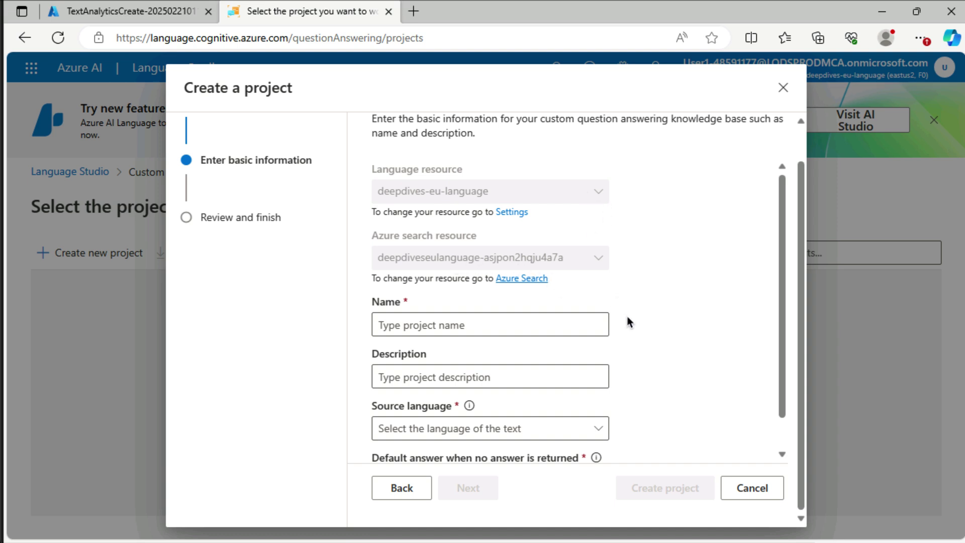
Name the project MargiesTravel, describe it as "A simple knowledge base" and set the source language to English
click(452, 328)
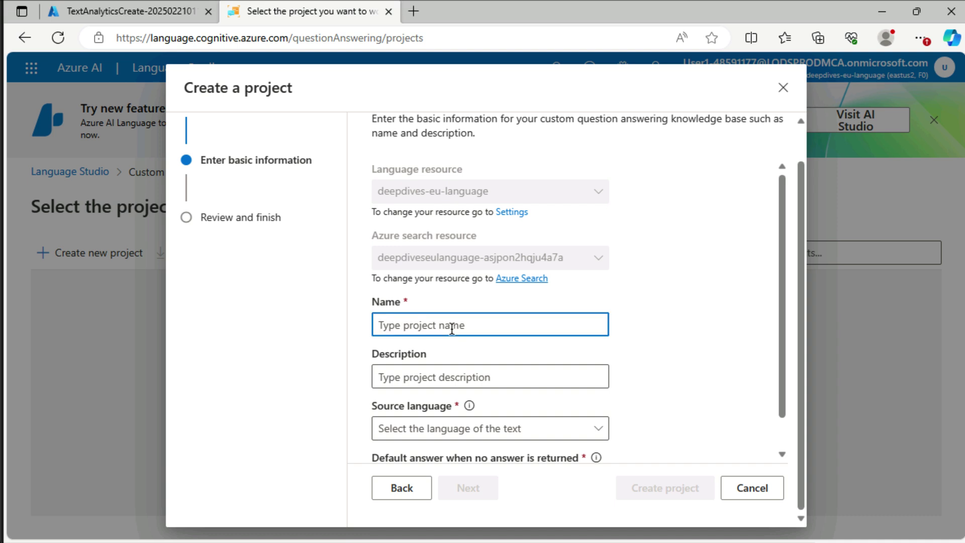
text(MargiesTravel)
click(490, 376)
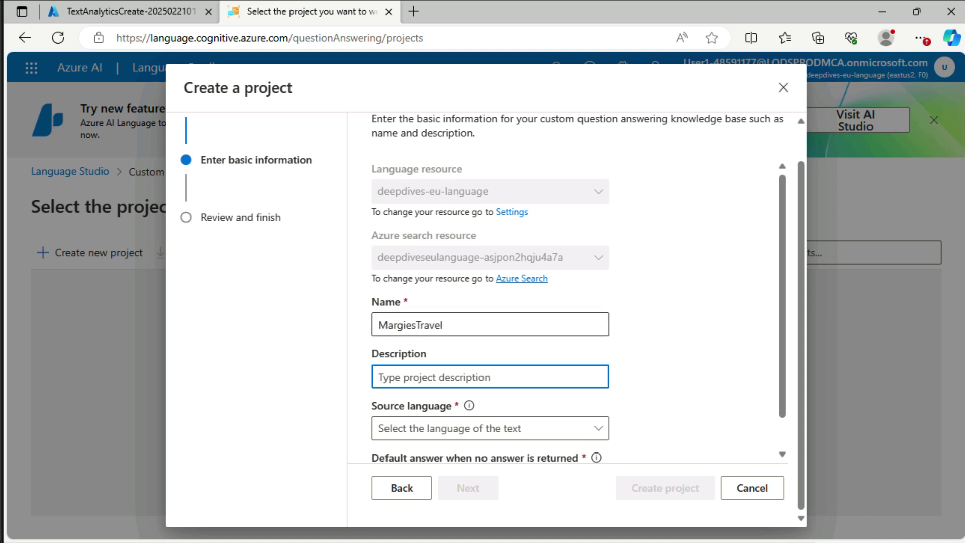
text(A simple )
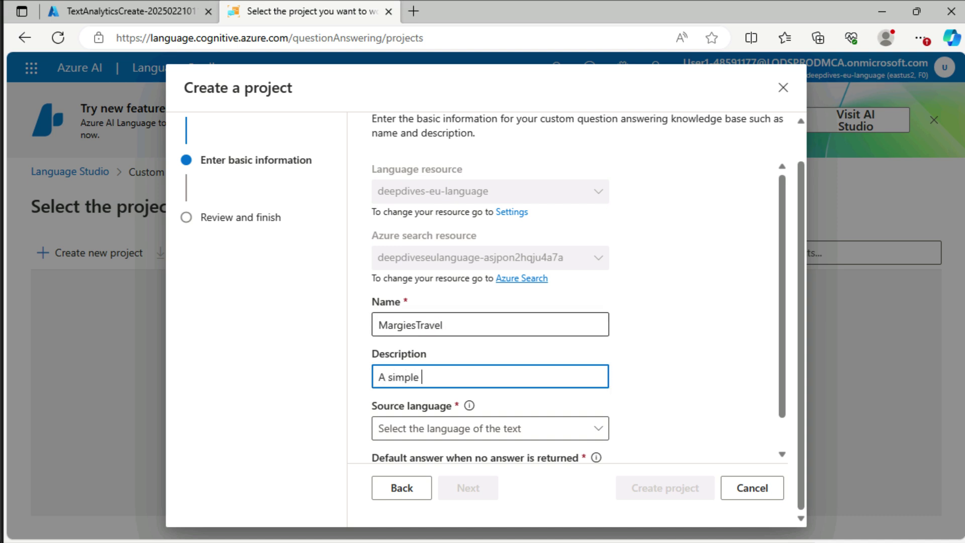
text(knowledge base)
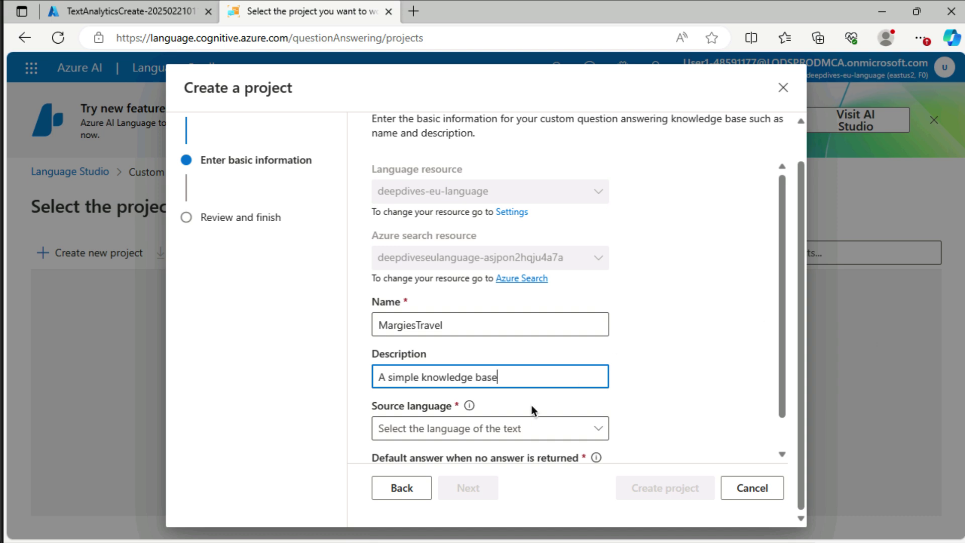
click(505, 437)
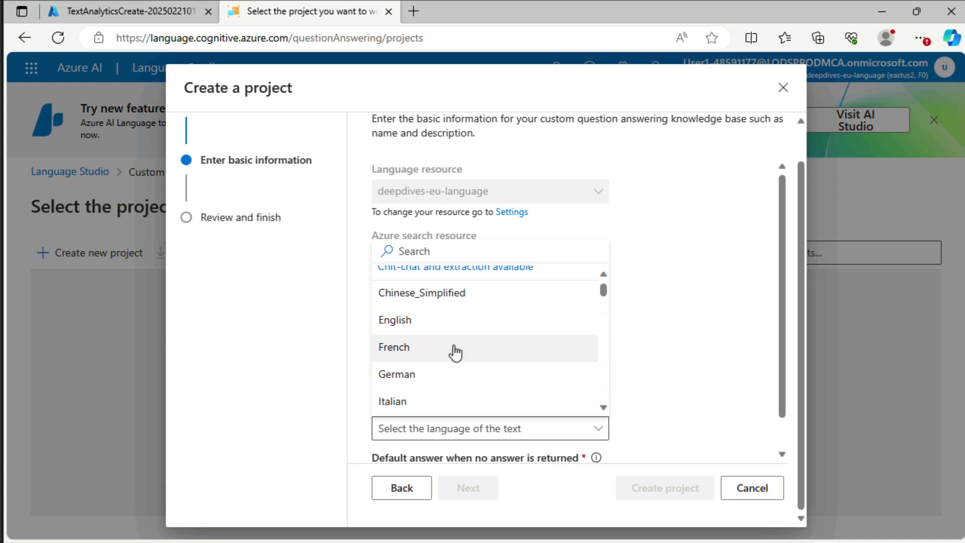
click(449, 320)
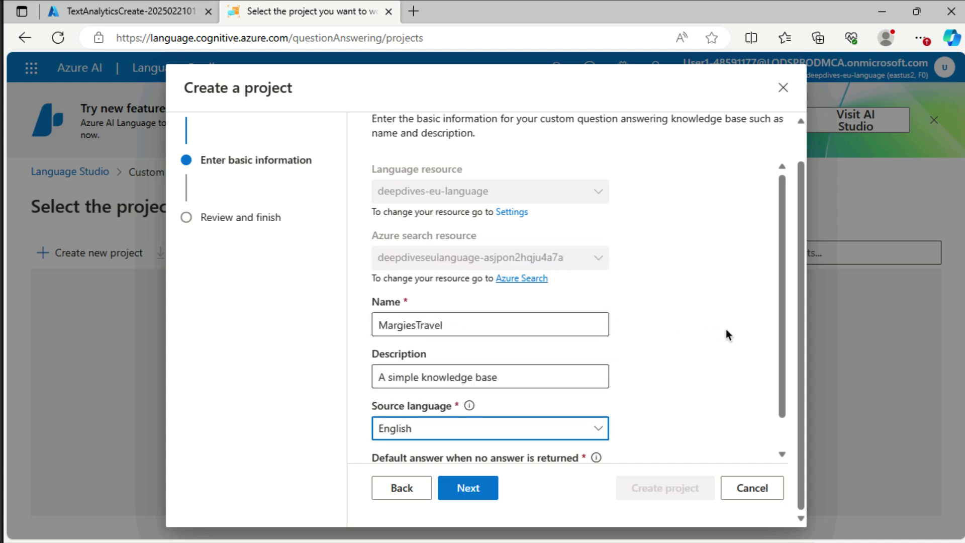
Keep "No answer found" as the default answer, create the project and skip the data source tips
scroll(727, 327, down, 1)
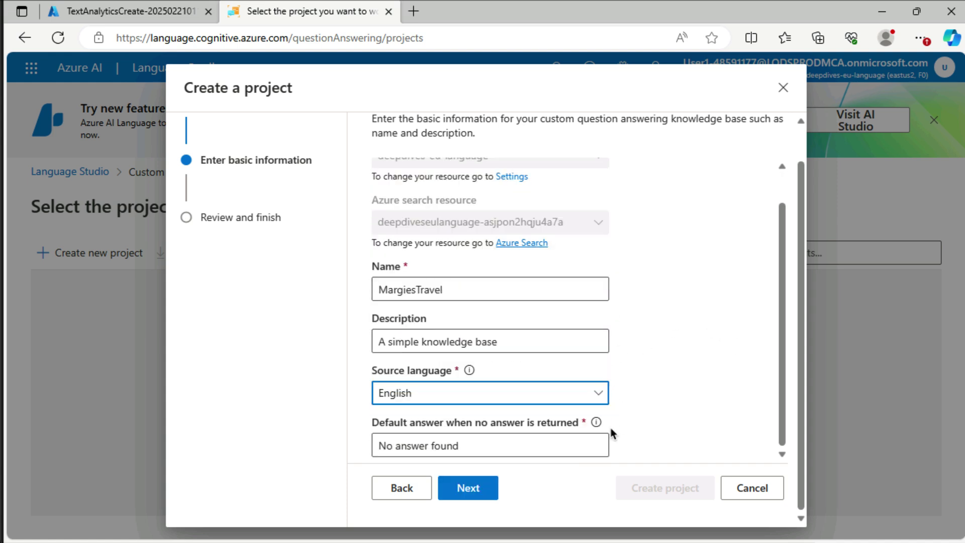
click(577, 440)
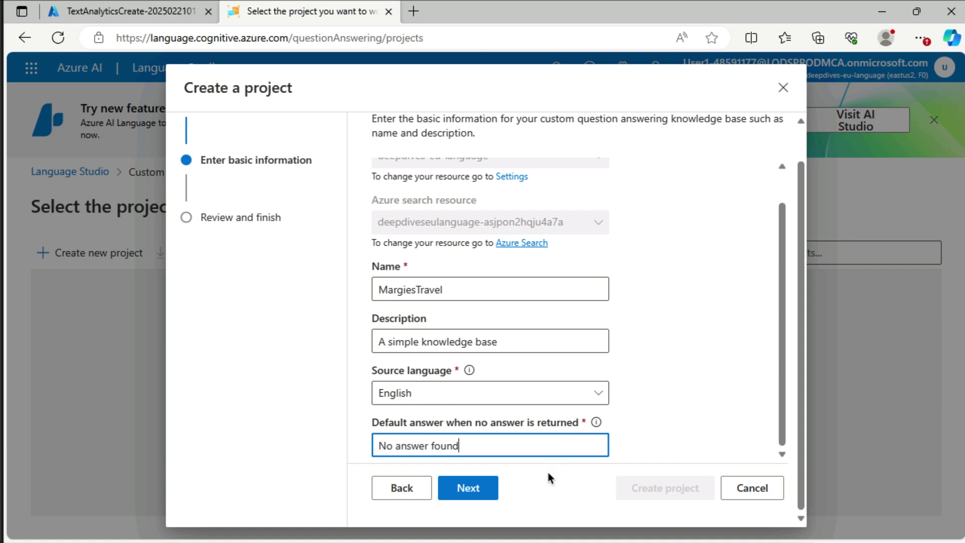
click(482, 491)
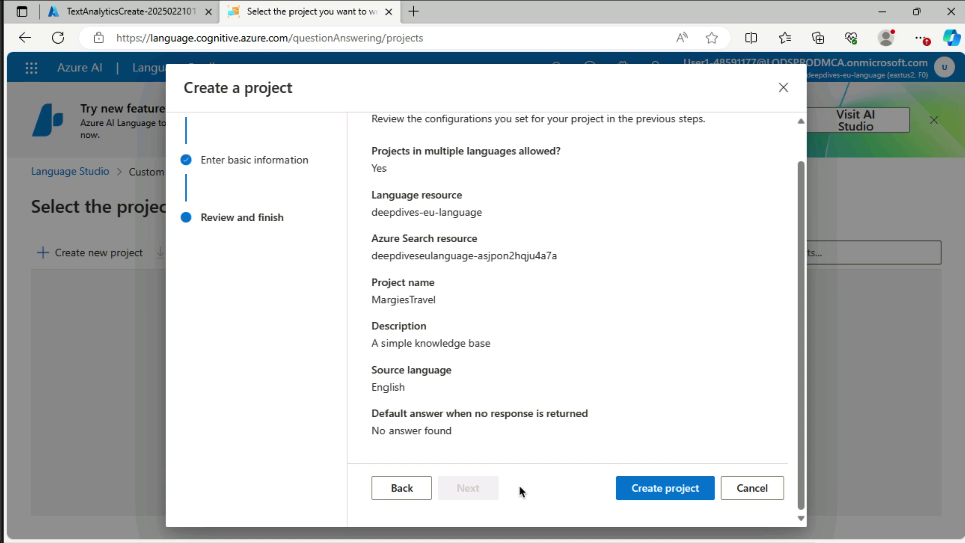
click(635, 497)
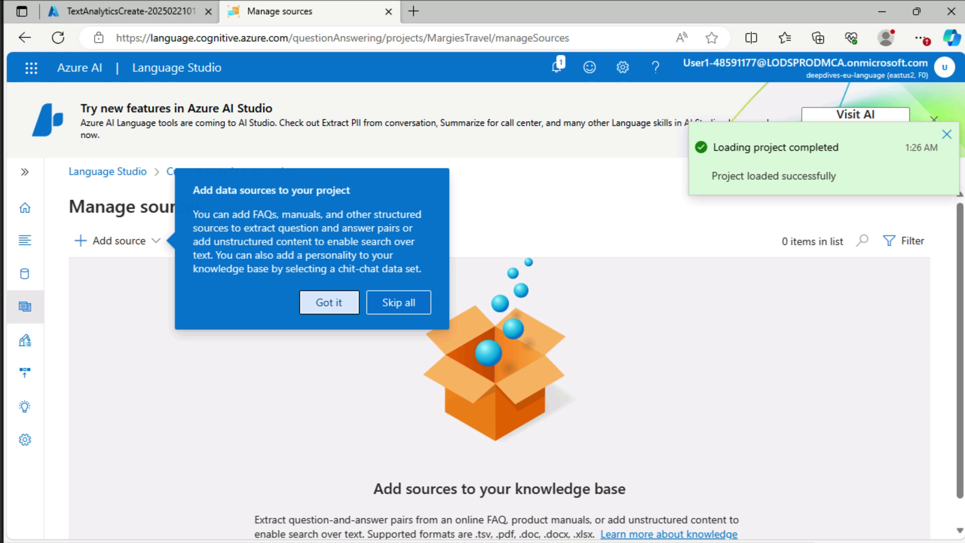
click(392, 308)
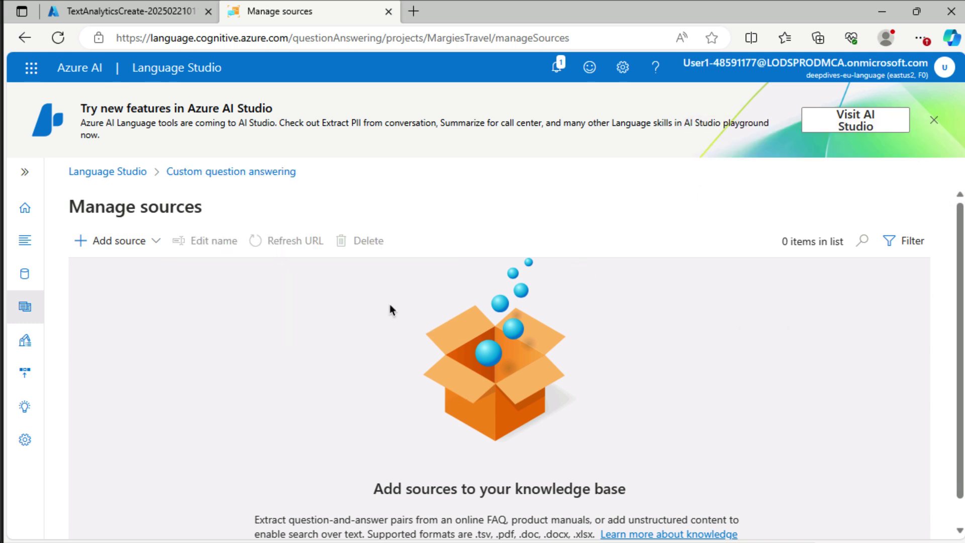
click(133, 245)
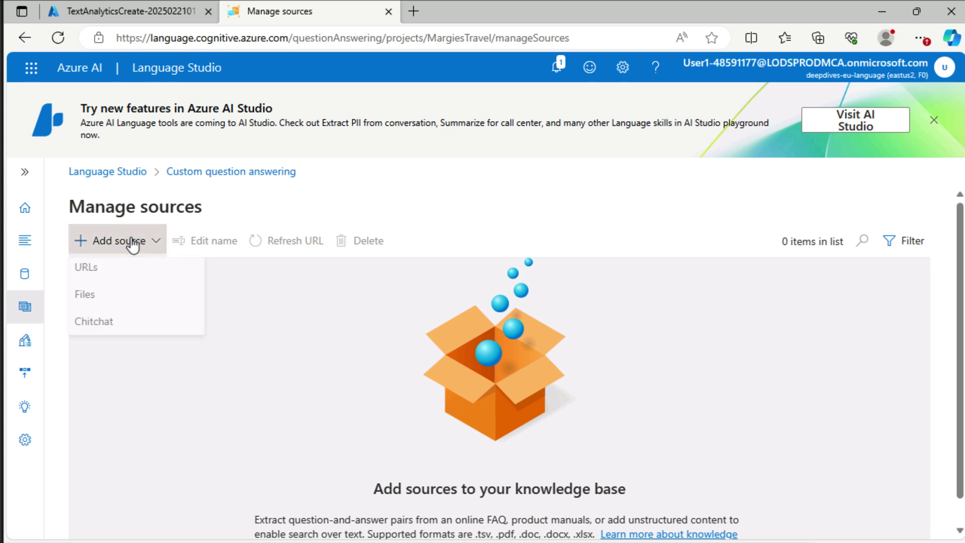
click(95, 272)
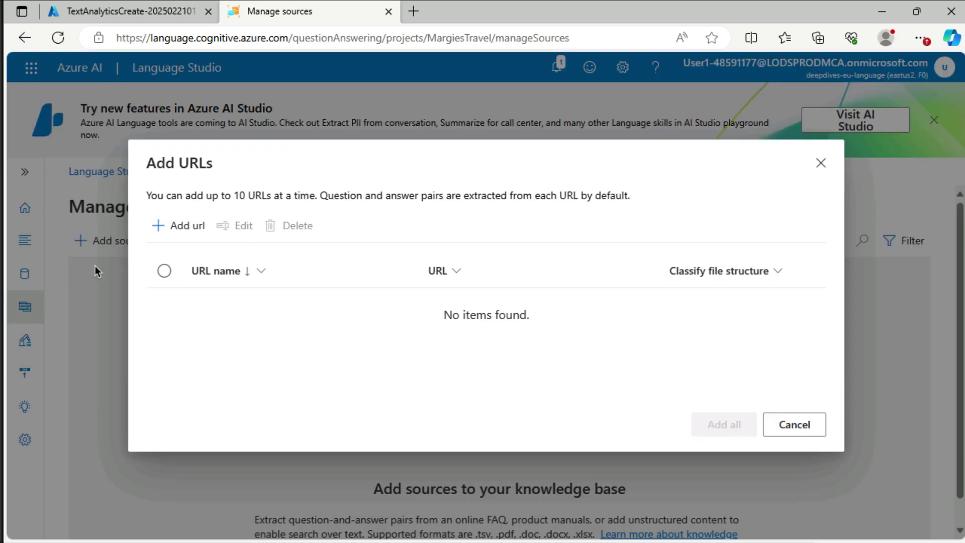
click(185, 233)
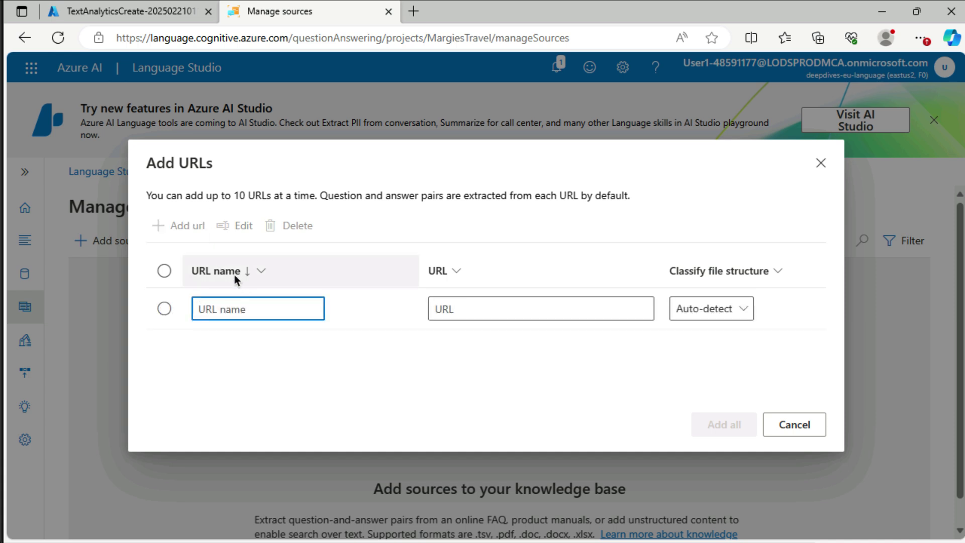
text(MargiesKB)
key(Tab)
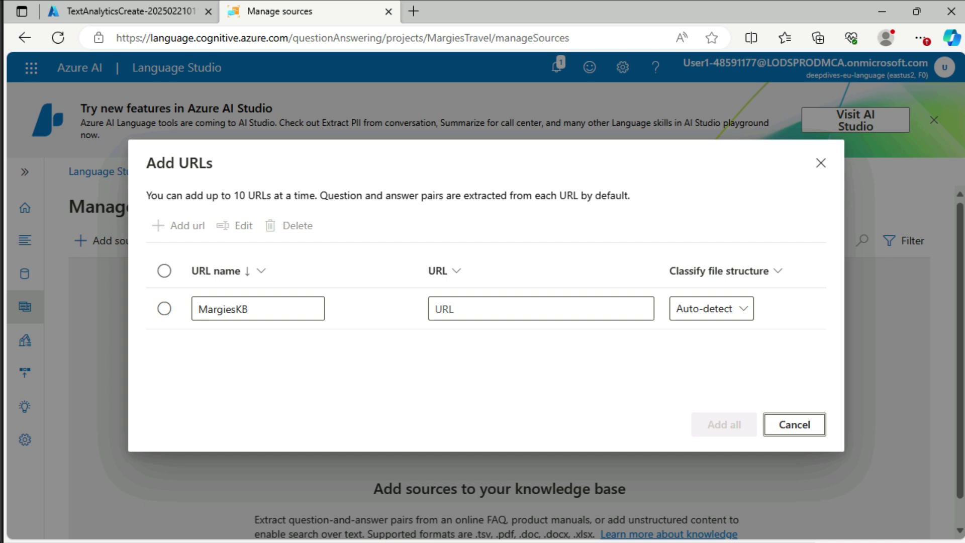
click(454, 310)
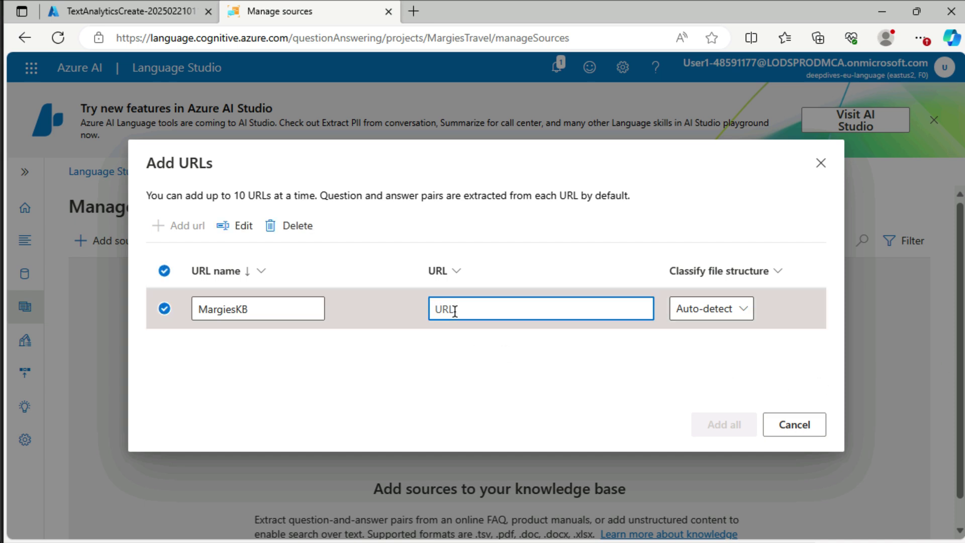
key(ctrl+v)
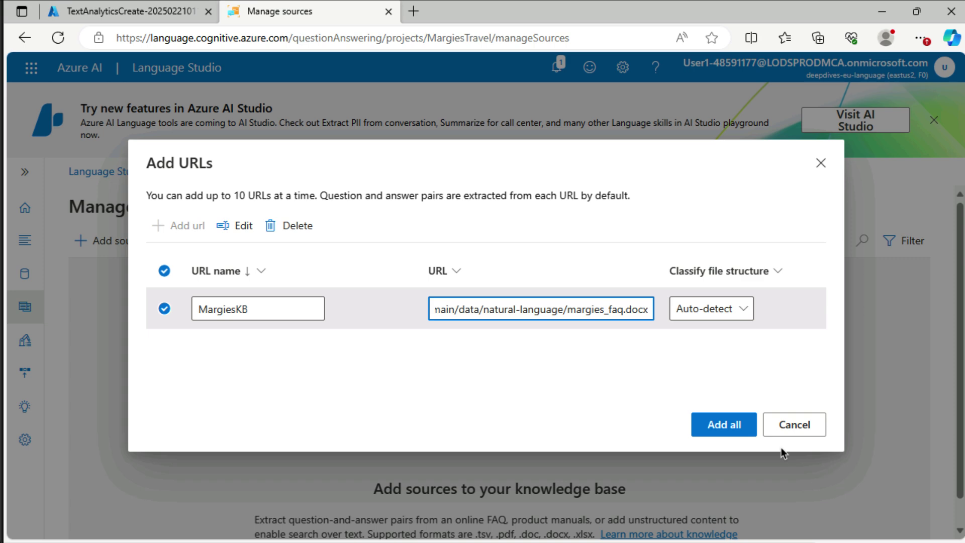
click(737, 428)
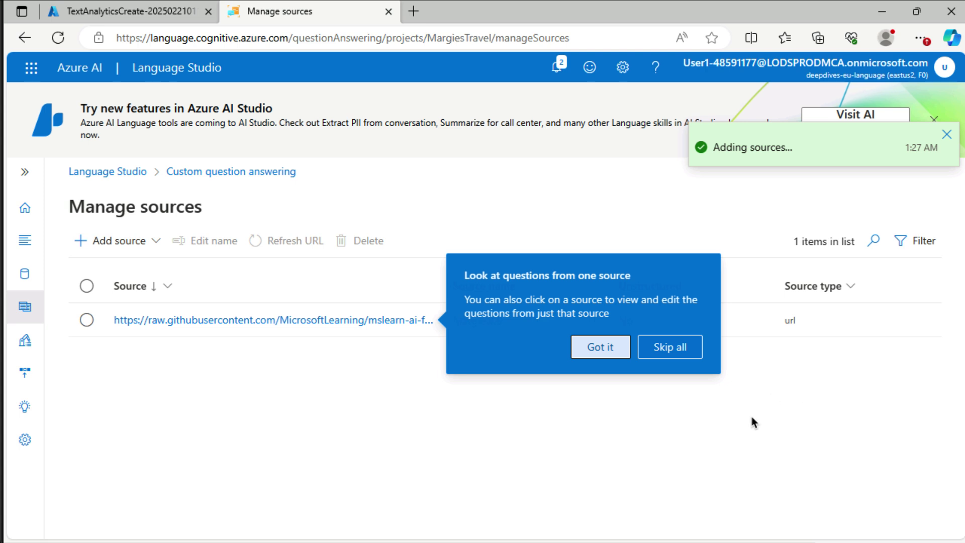
click(678, 355)
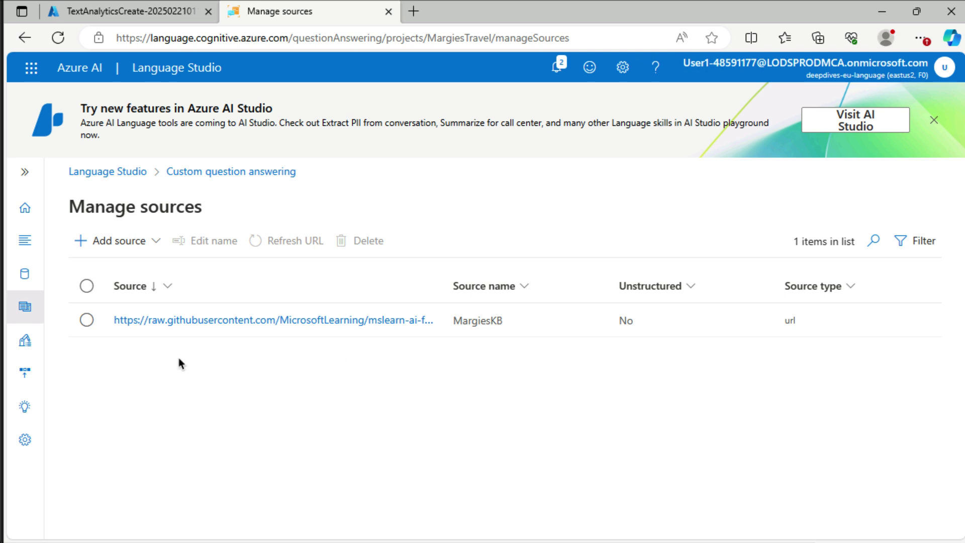
Open the MargiesTravel knowledge base for editing and dismiss the introductory tips
click(23, 171)
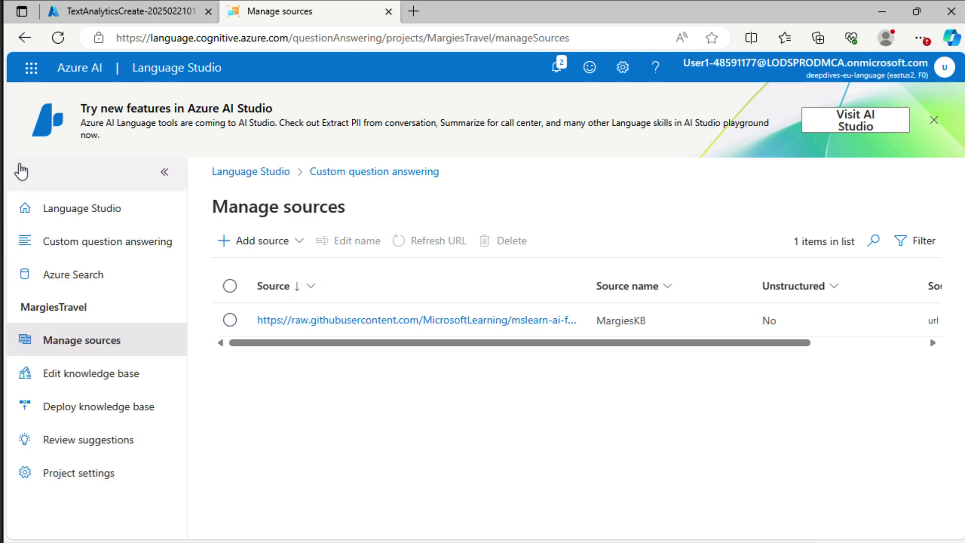
click(118, 376)
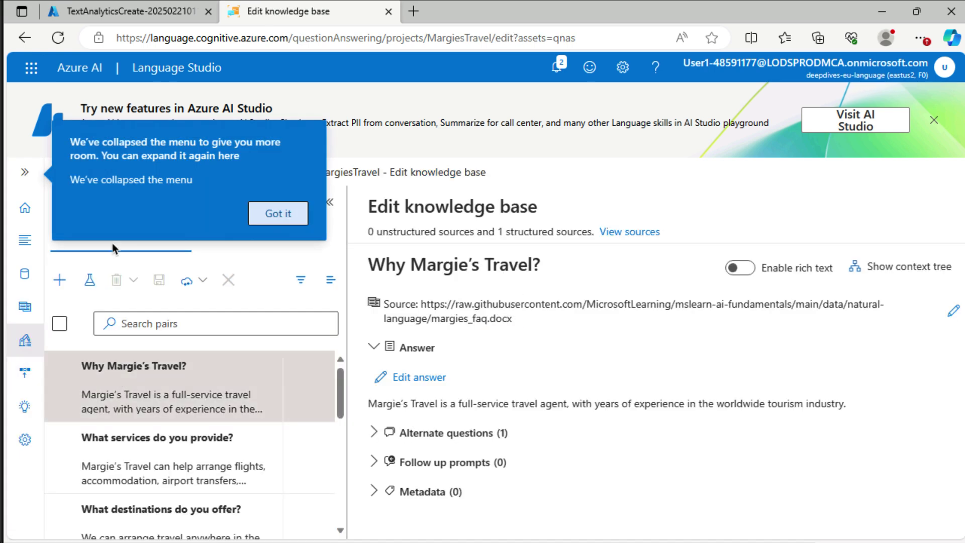
click(279, 214)
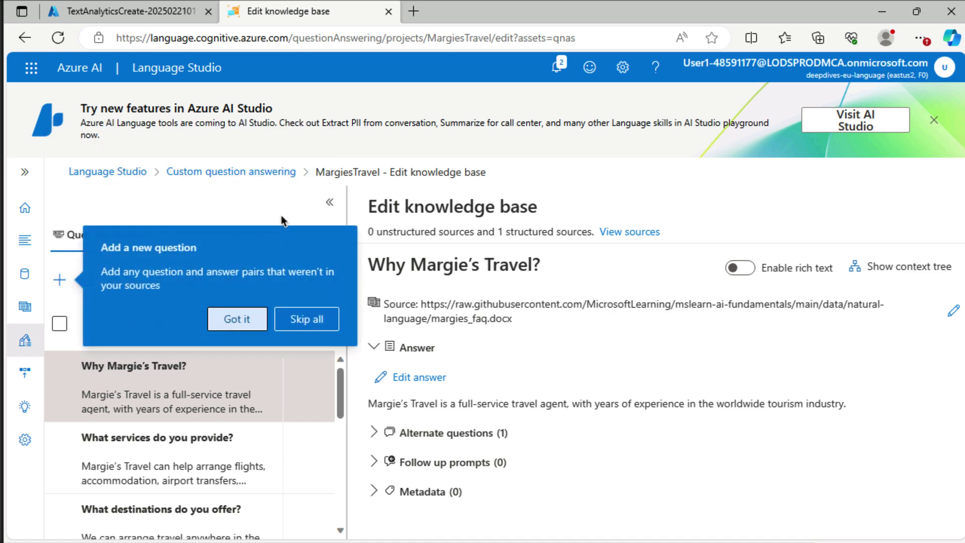
click(306, 316)
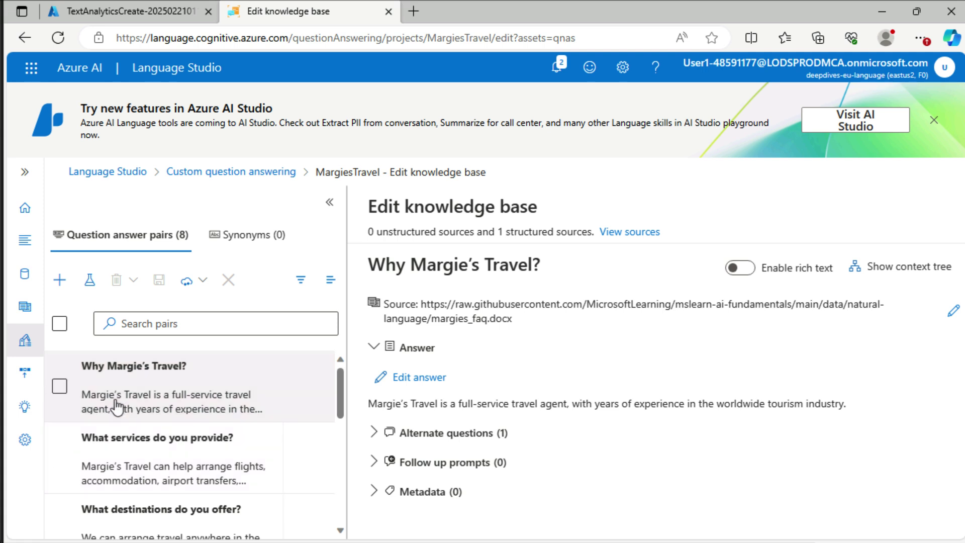
click(63, 327)
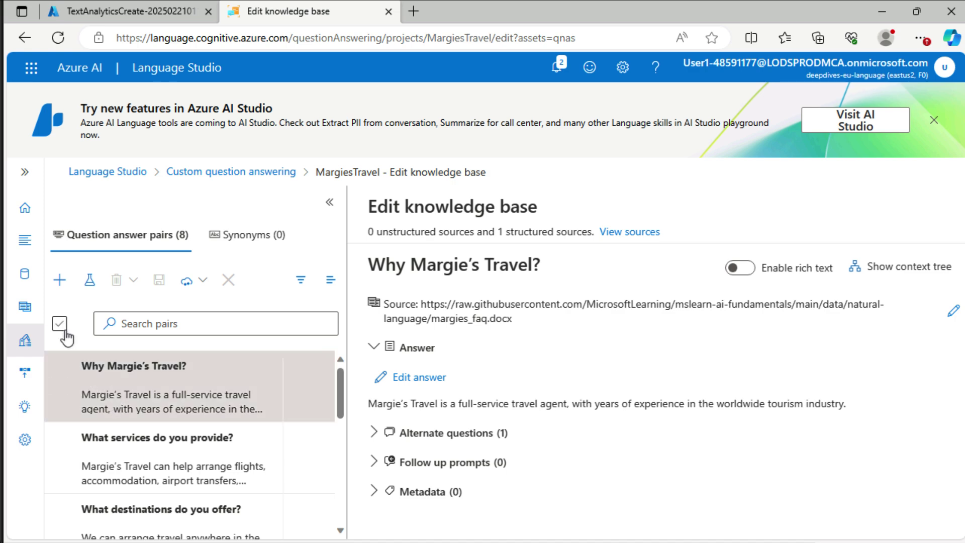
Add a question answer pair with the Editorial source, the question "Hello" and the answer "Hi"
click(59, 281)
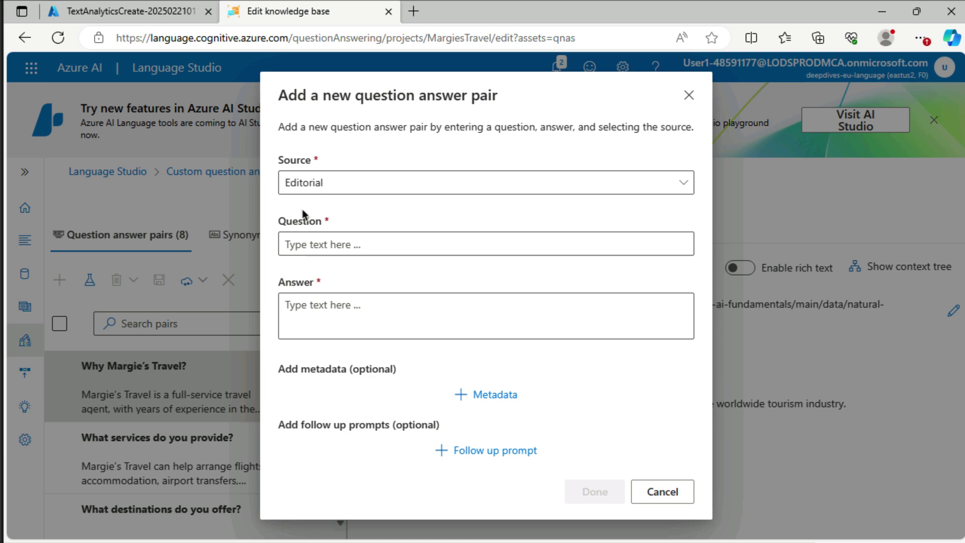
click(353, 186)
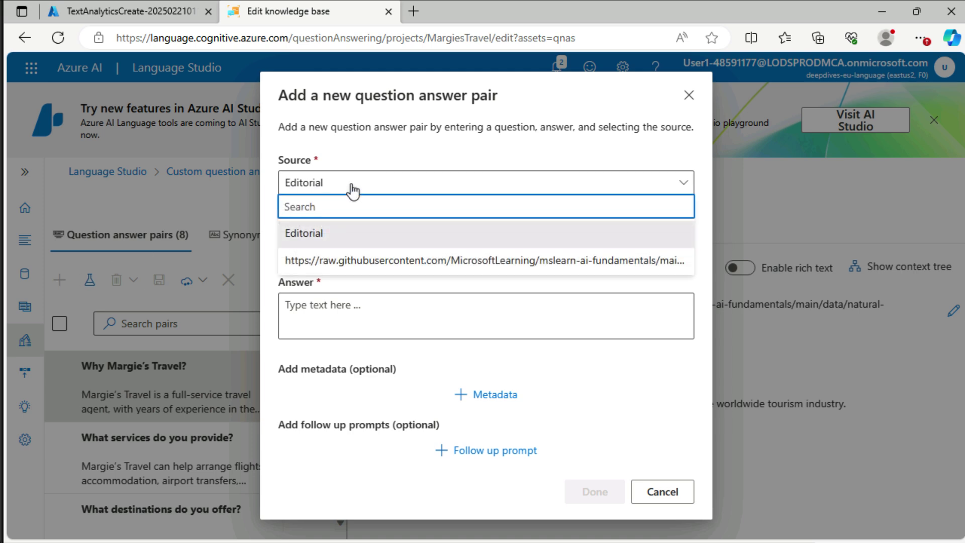
click(359, 232)
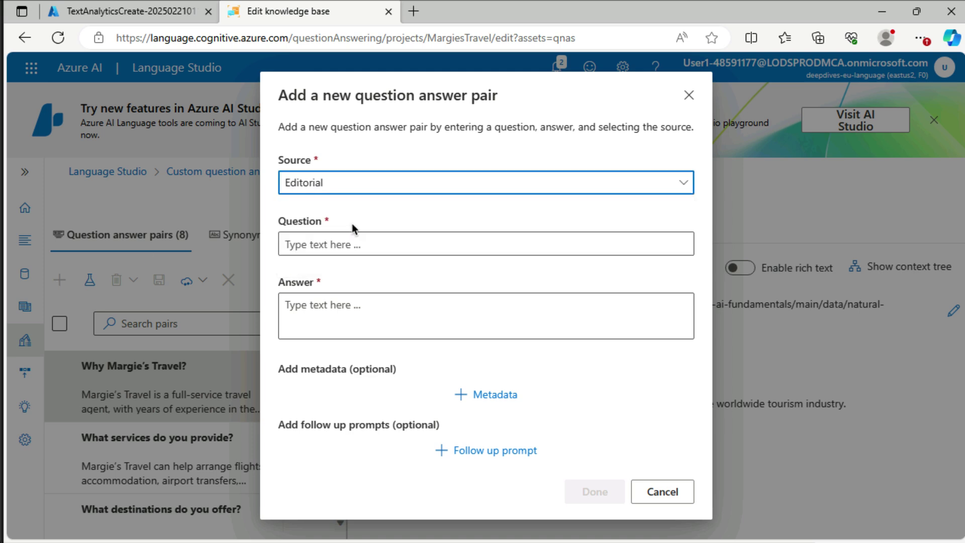
click(317, 250)
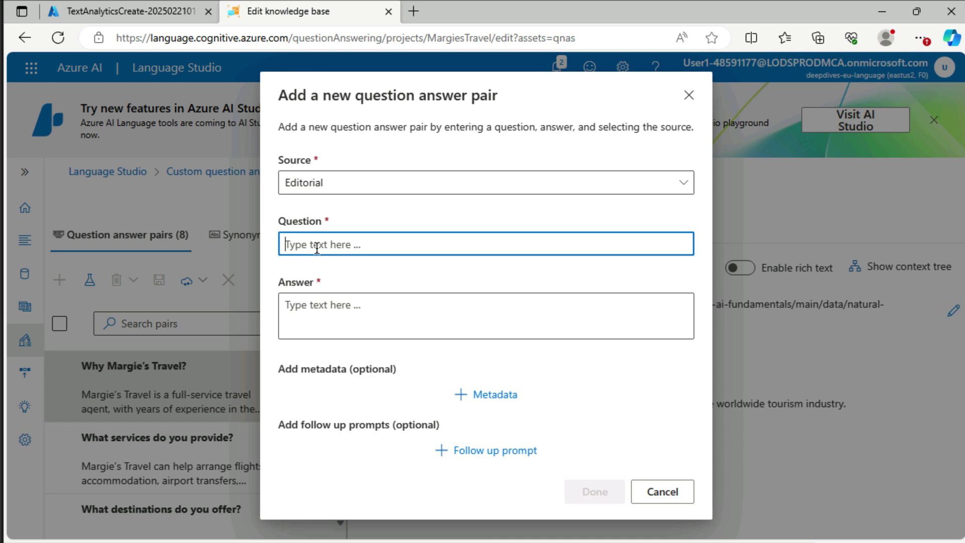
text(Hello)
click(295, 305)
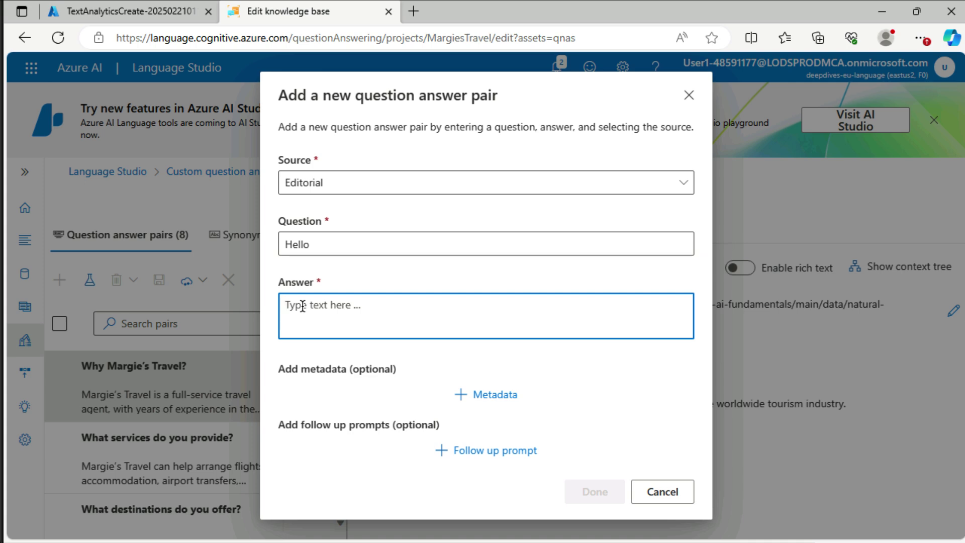
text(Hi)
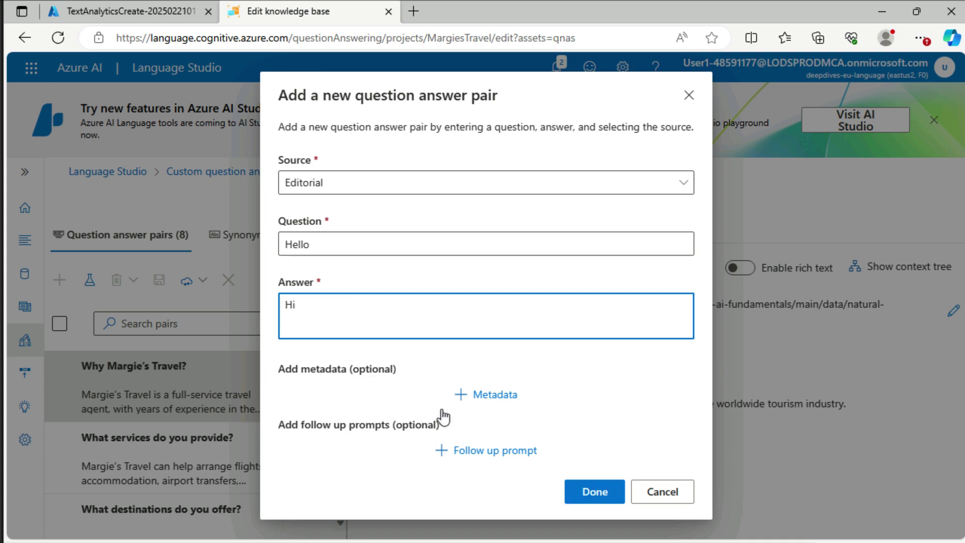
click(594, 491)
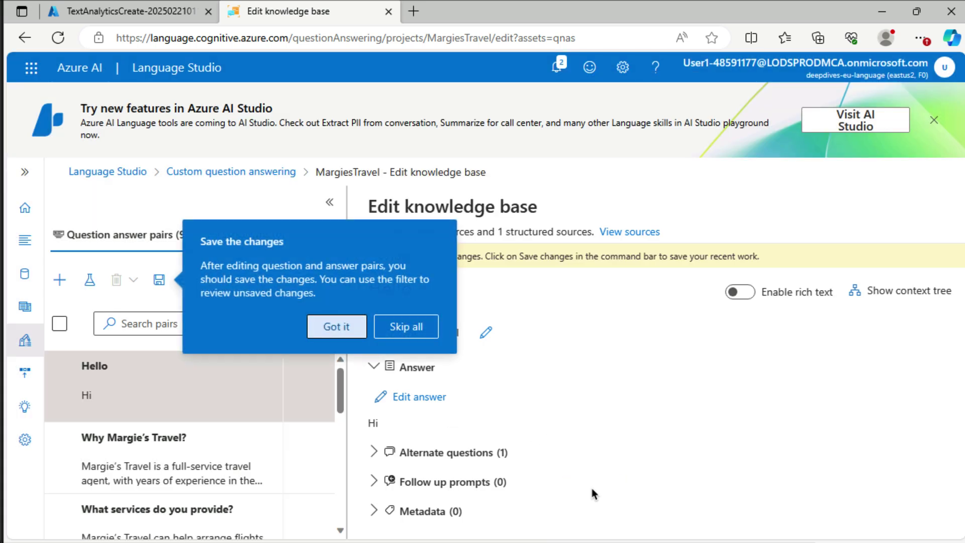
Dismiss the save tips, add the alternate question "Hiya" to the Hello pair and save the knowledge base changes
click(398, 327)
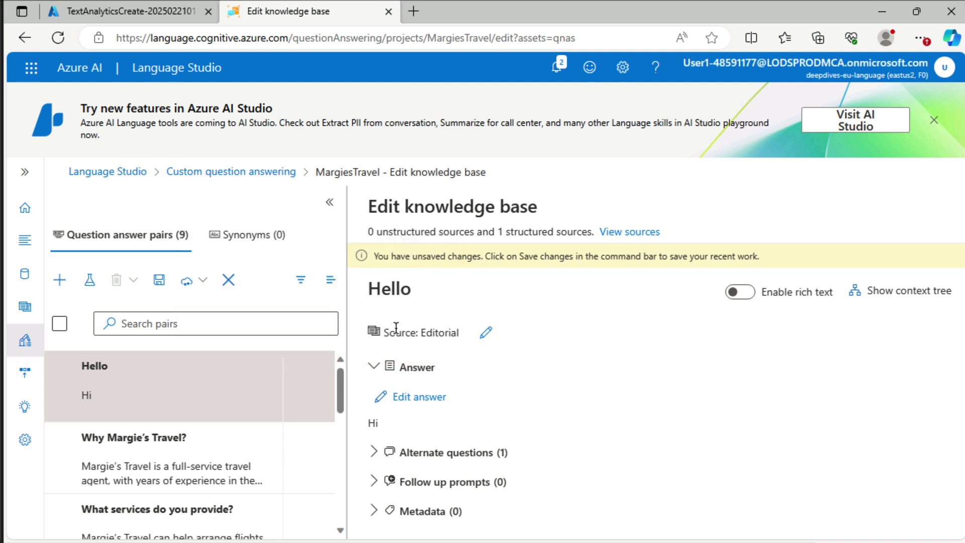
click(375, 454)
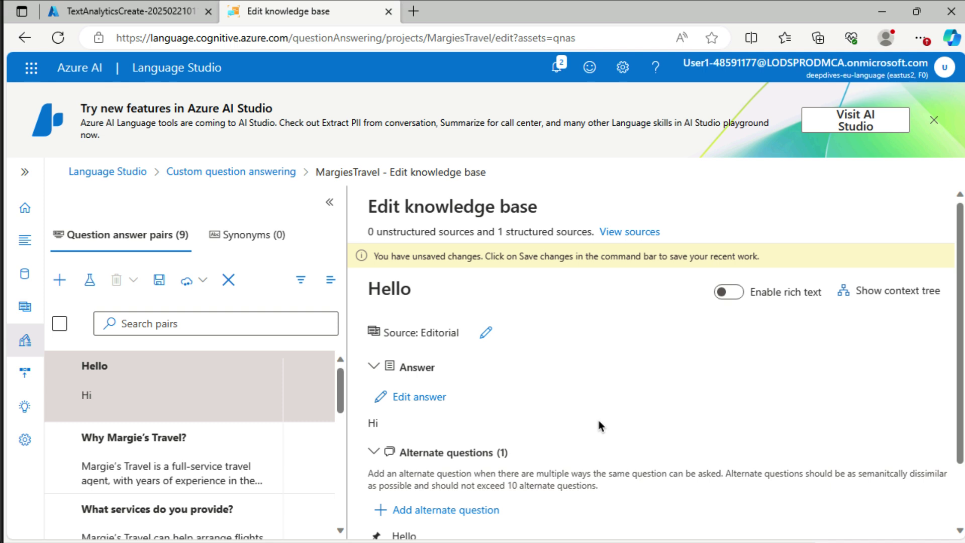
scroll(601, 426, down, 1)
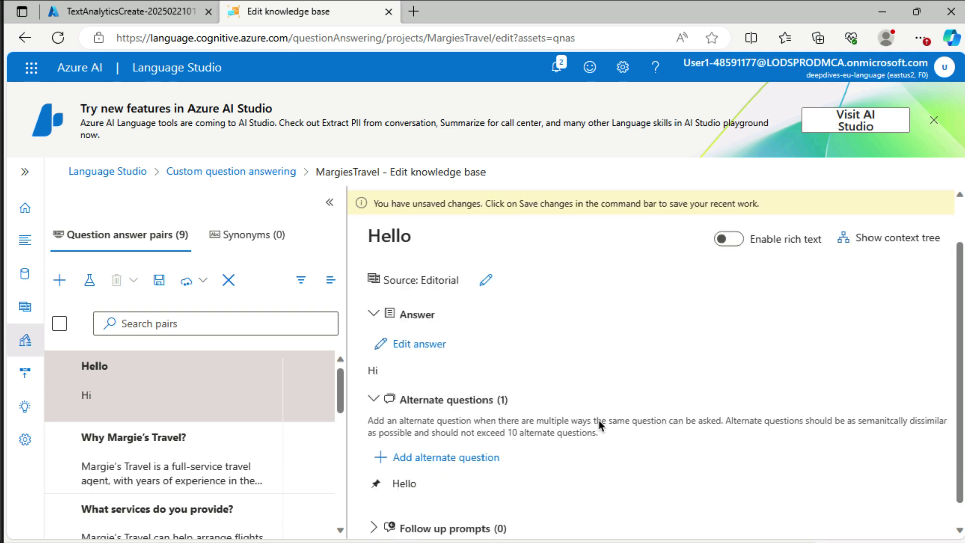
click(460, 455)
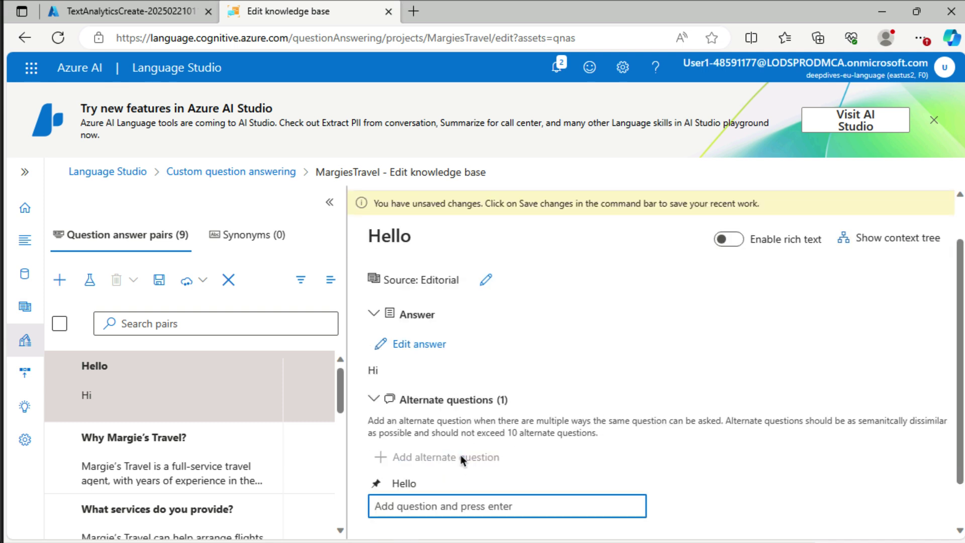
text(Hiy)
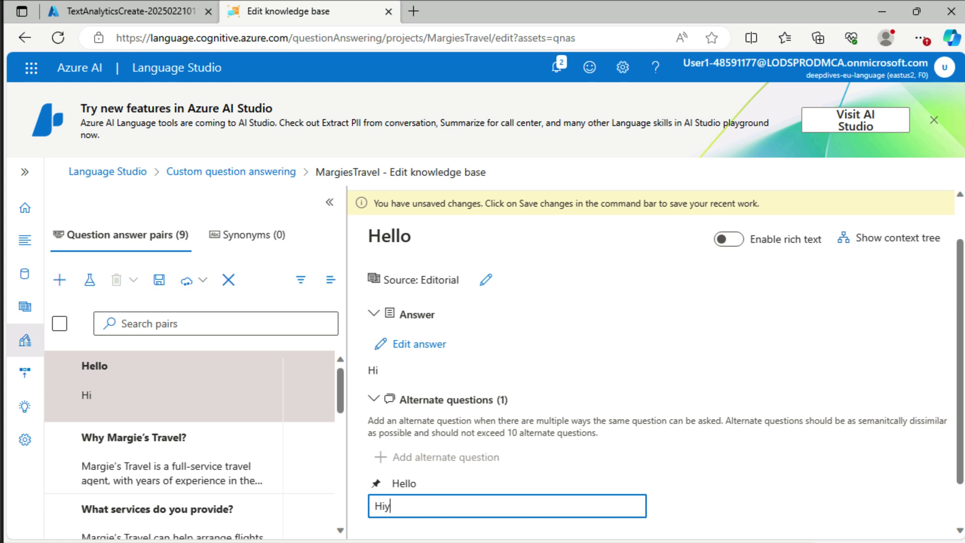
text(a)
scroll(541, 385, down, 1)
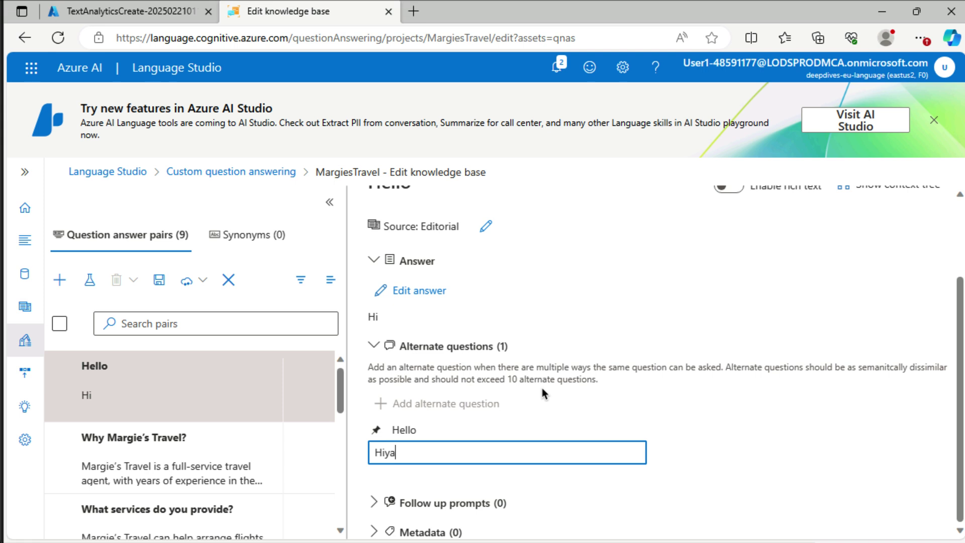
key(Return)
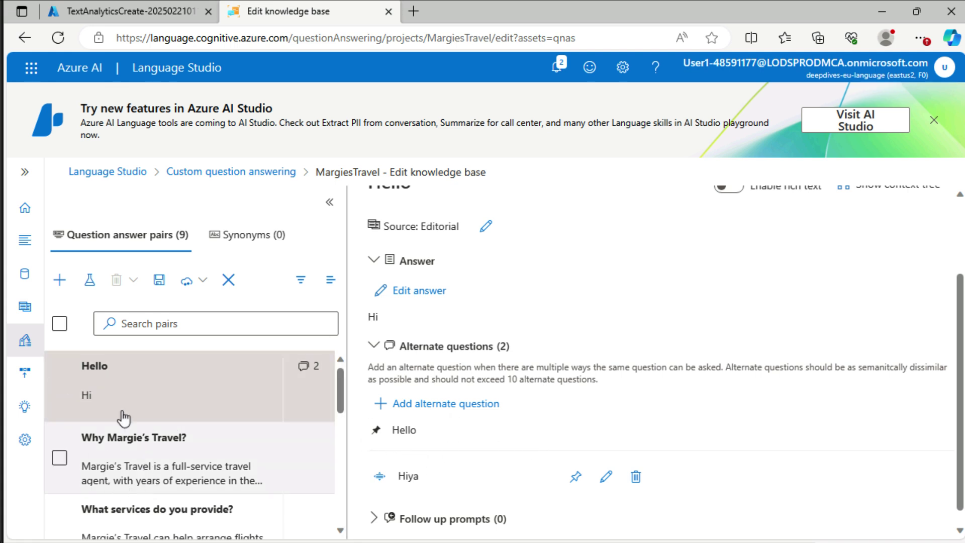
click(172, 369)
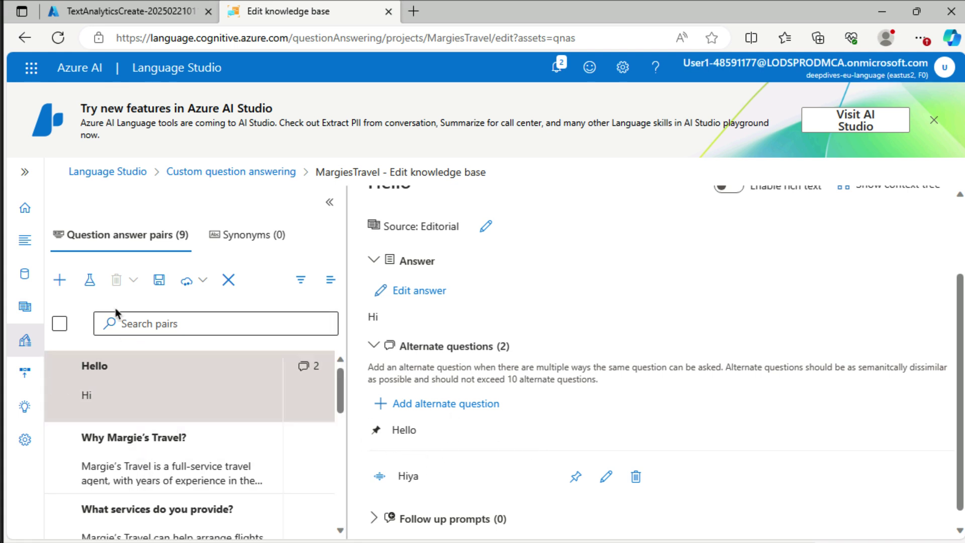
click(161, 285)
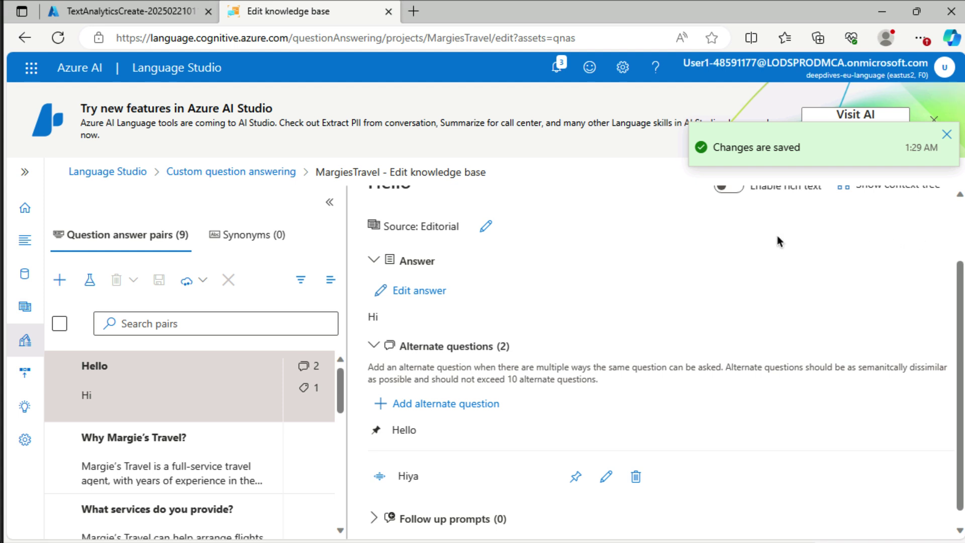
Open the knowledge base test pane and send the message "Hi"
click(89, 287)
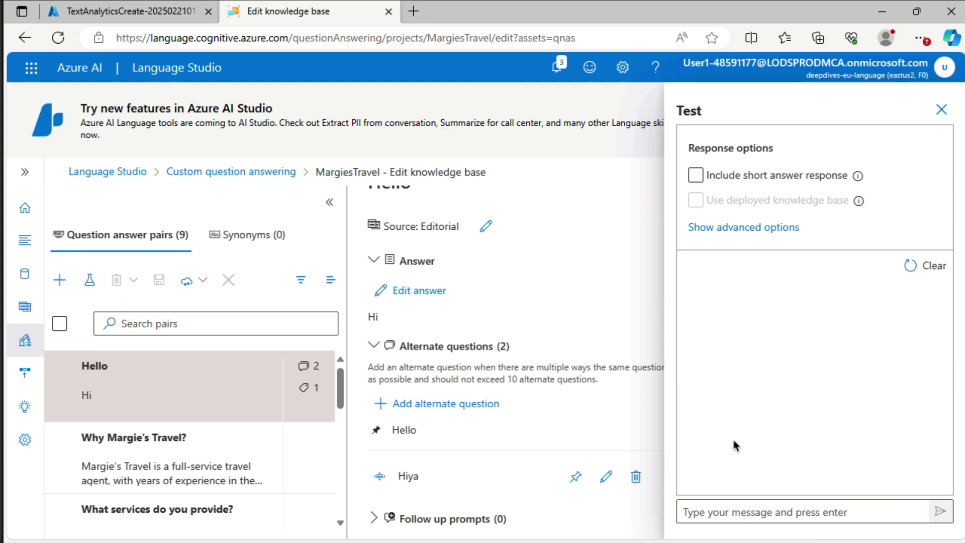
click(720, 509)
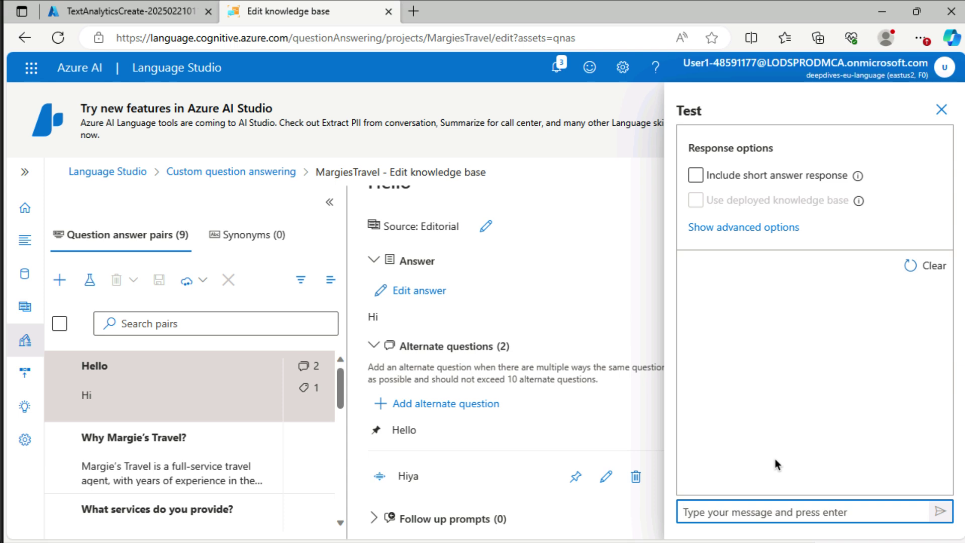
text(Hi)
key(Return)
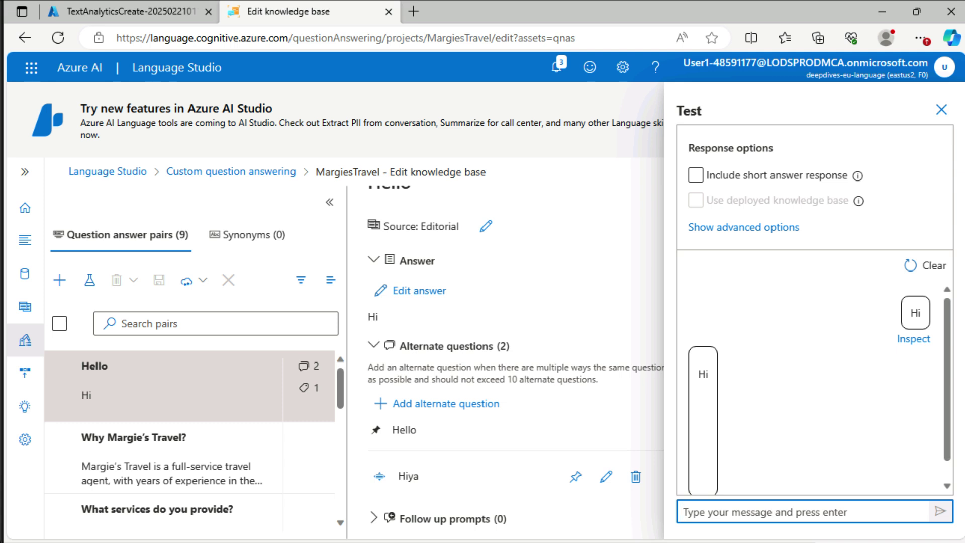
Test the knowledge base with the message "I want to book a flight" and view its reply
text(I want to )
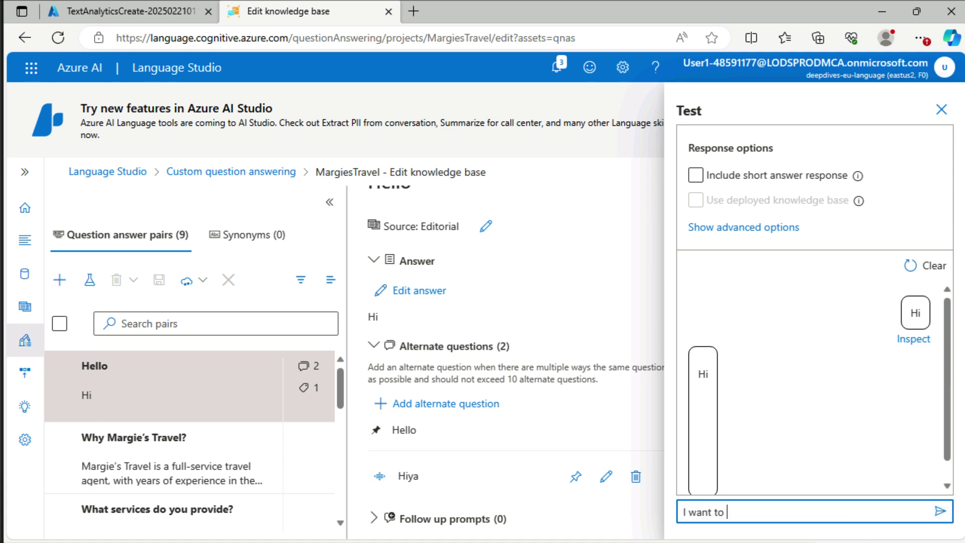
text(obok a flight)
key(Left)
key(Left)
key(Left)
key(Left)
key(Left)
key(Left)
key(Left)
key(Left)
key(Left)
key(Left)
key(BackSpace)
key(BackSpace)
text(bo)
key(Return)
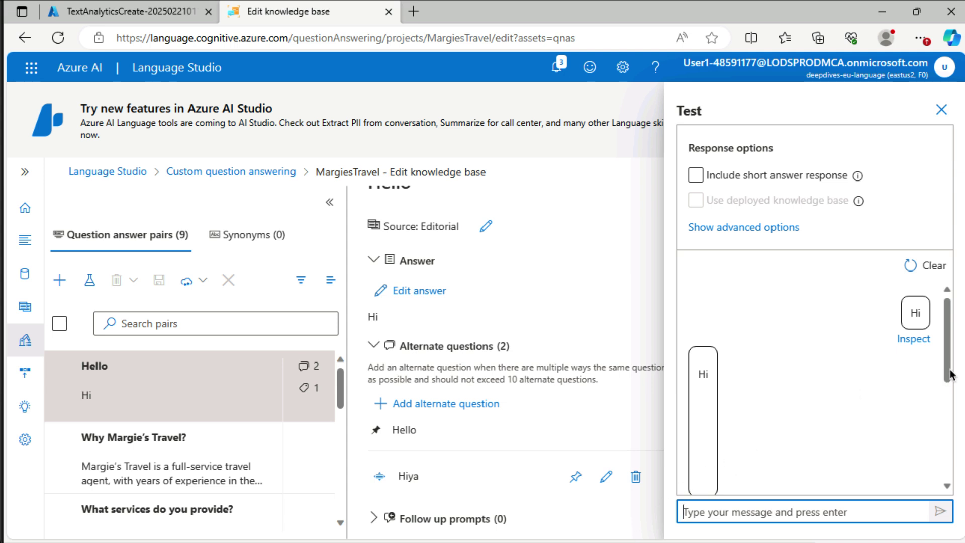
drag(950, 374, 949, 484)
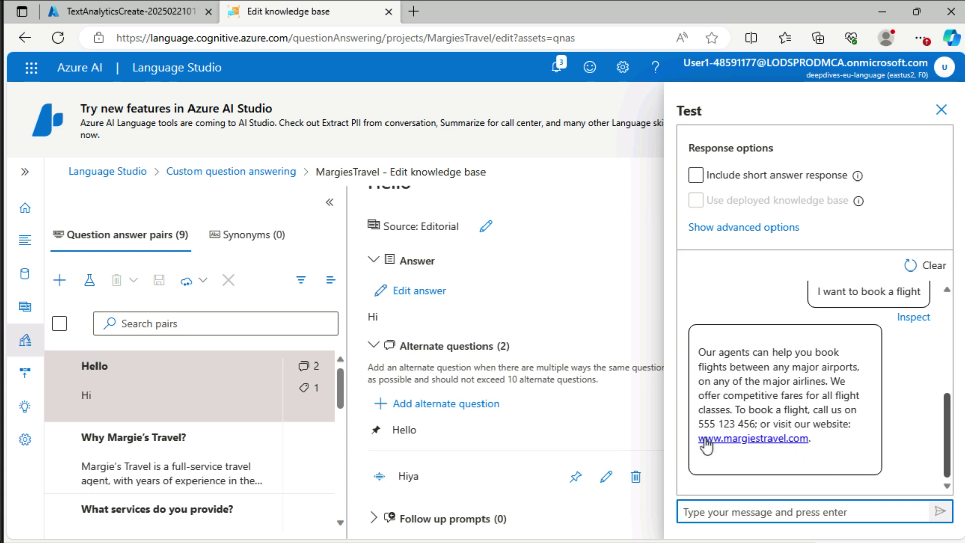
Open the "How can I book a flight?" pair in the question answer list to compare its stored answer
scroll(226, 480, down, 1)
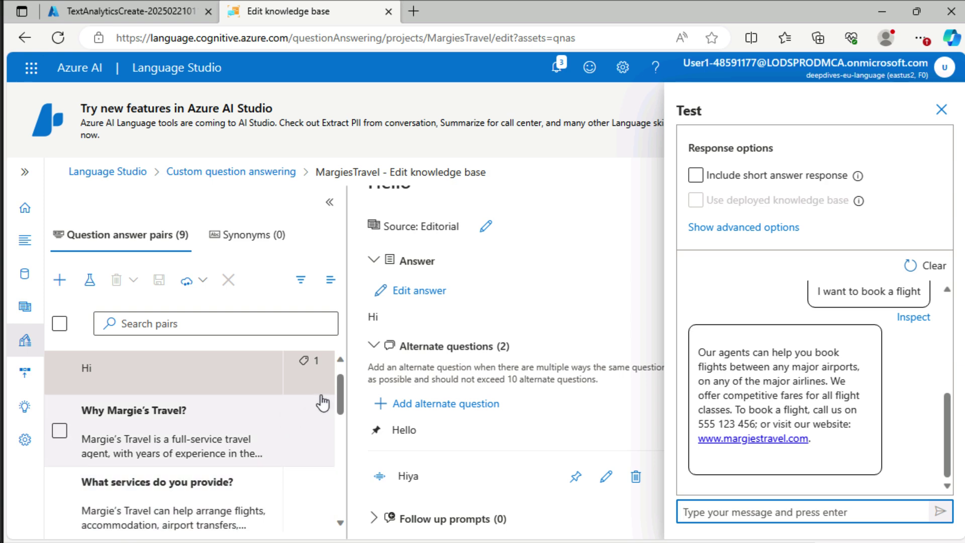
scroll(198, 482, down, 3)
click(182, 455)
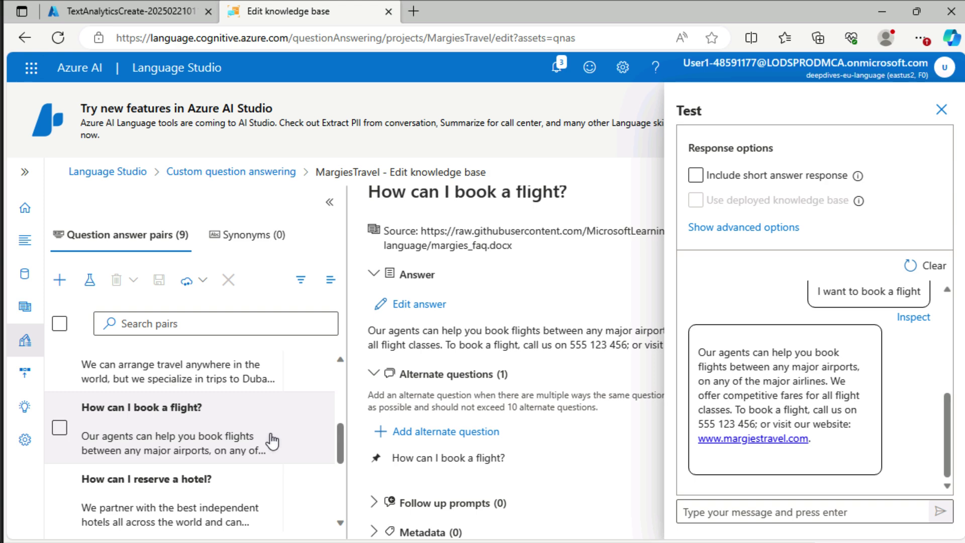
Test the knowledge base with the message "How can I cancel a reservation)"
click(728, 506)
text(How )
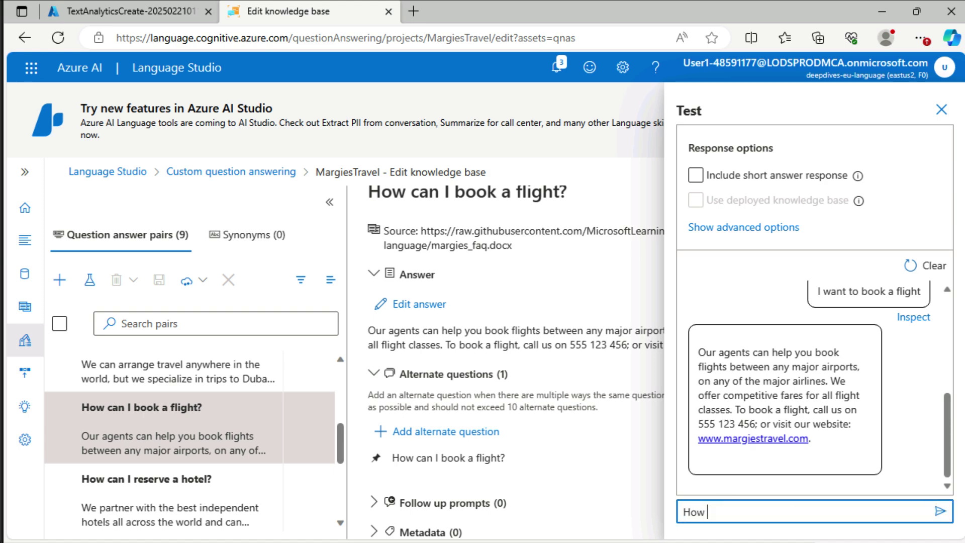
text(can I cancel a reservation))
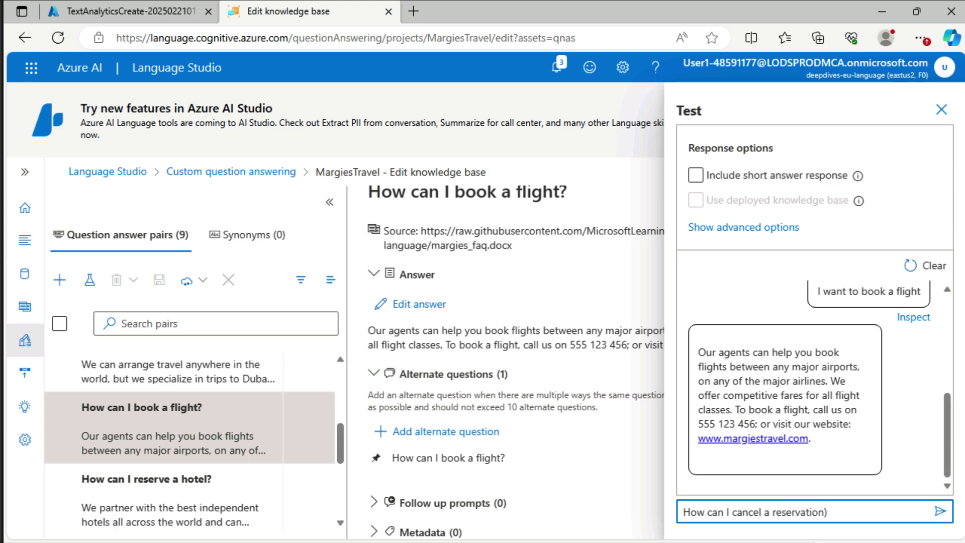
key(Return)
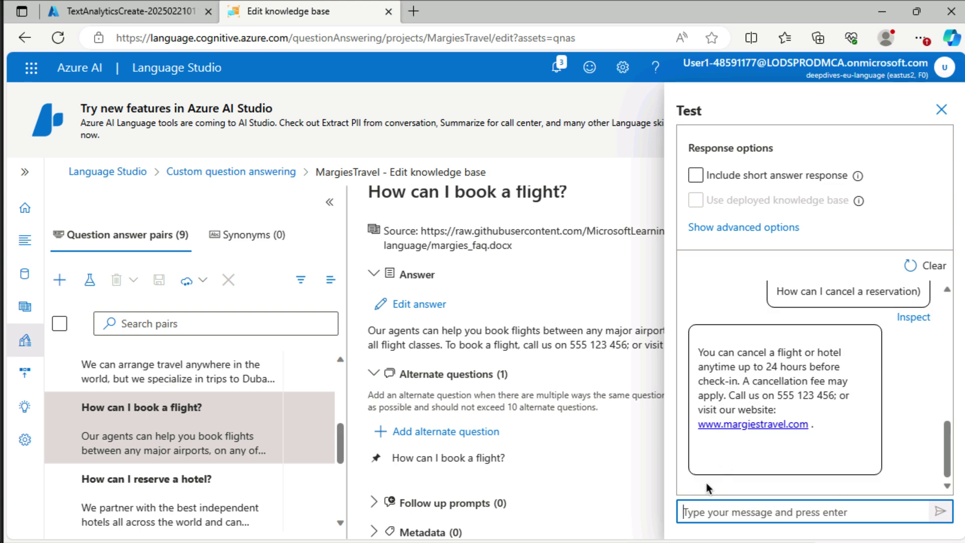
Test the knowledge base with the off-topic question "Do you like chocolate?" and view its reply
text(Do )
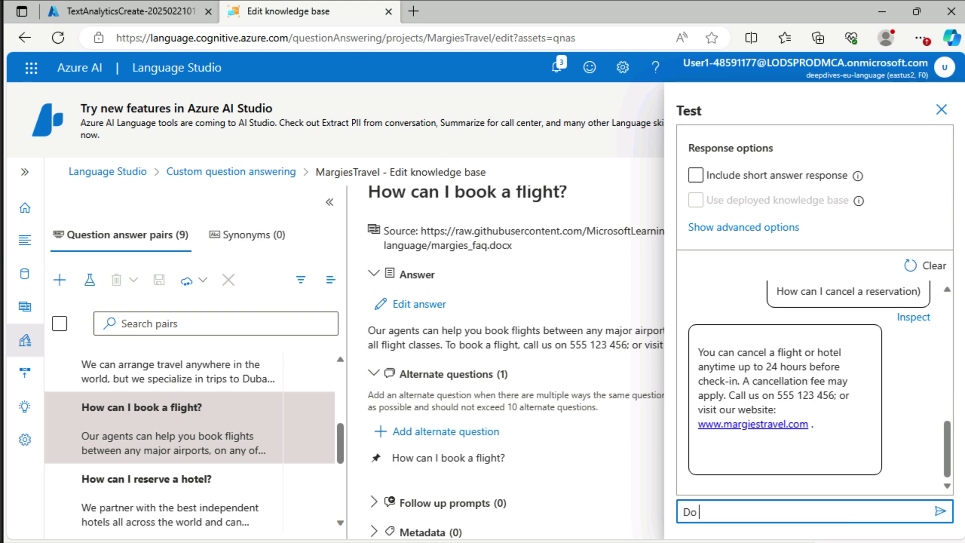
text(you like chocola)
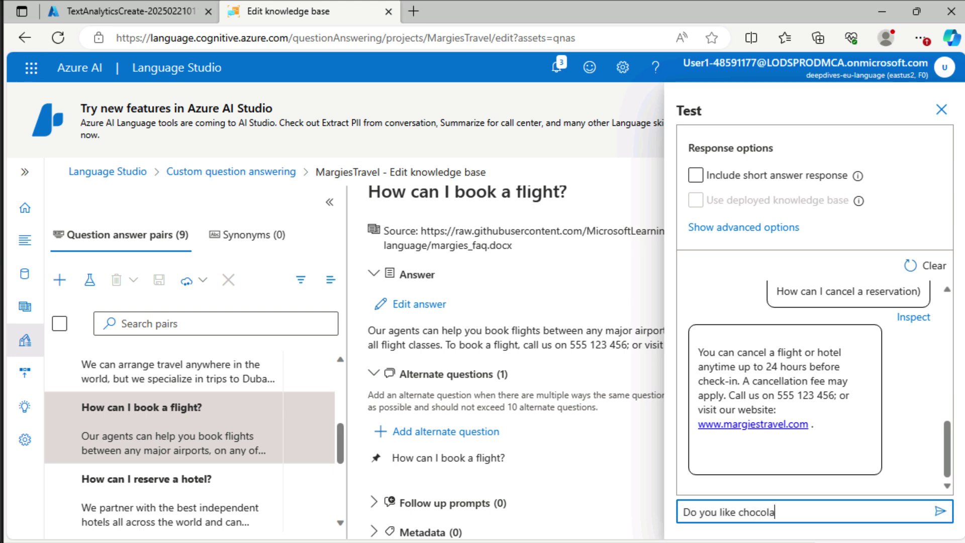
text(te?)
key(Return)
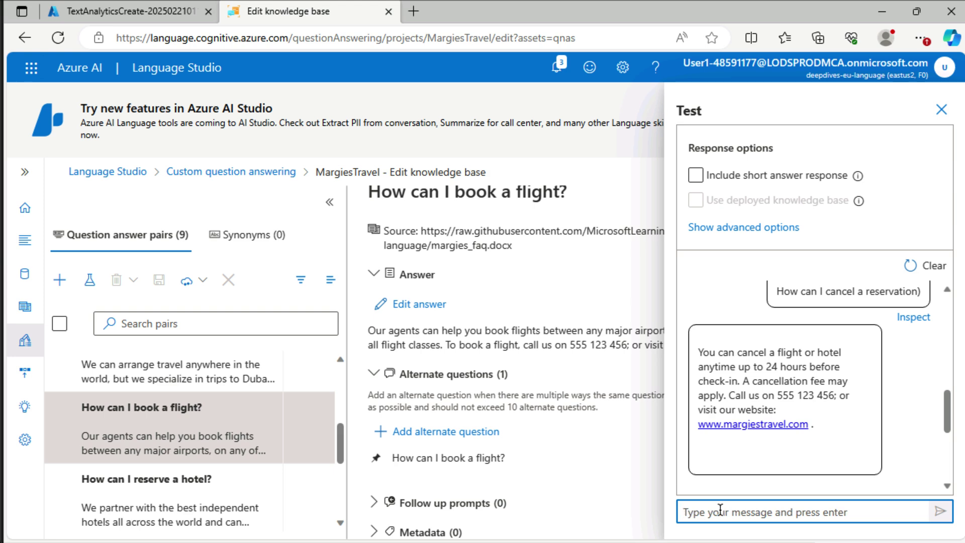
scroll(824, 427, down, 3)
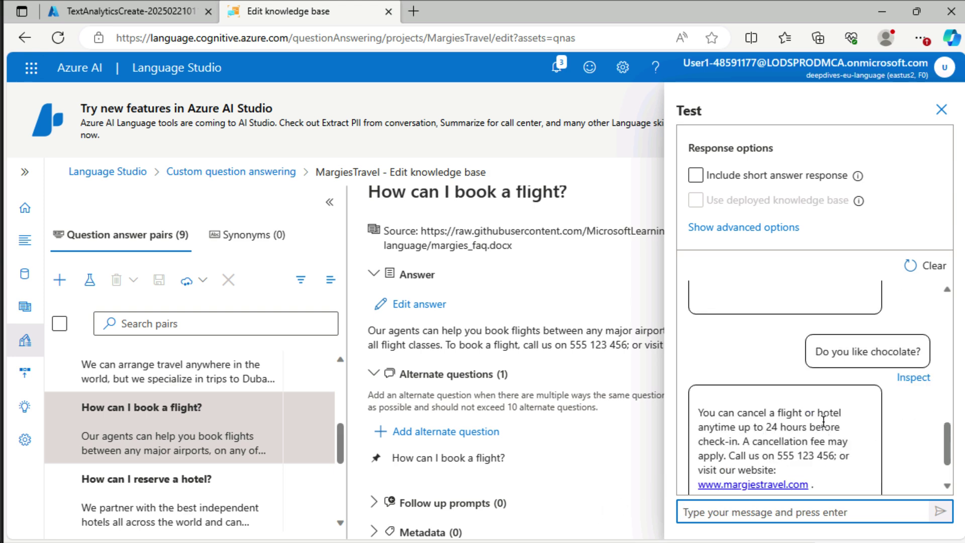
scroll(824, 426, down, 1)
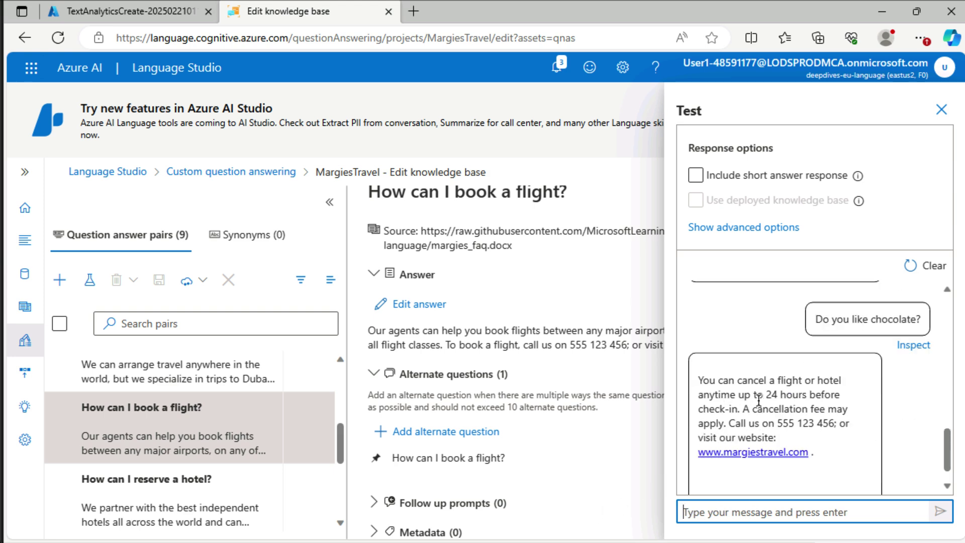
scroll(758, 400, down, 1)
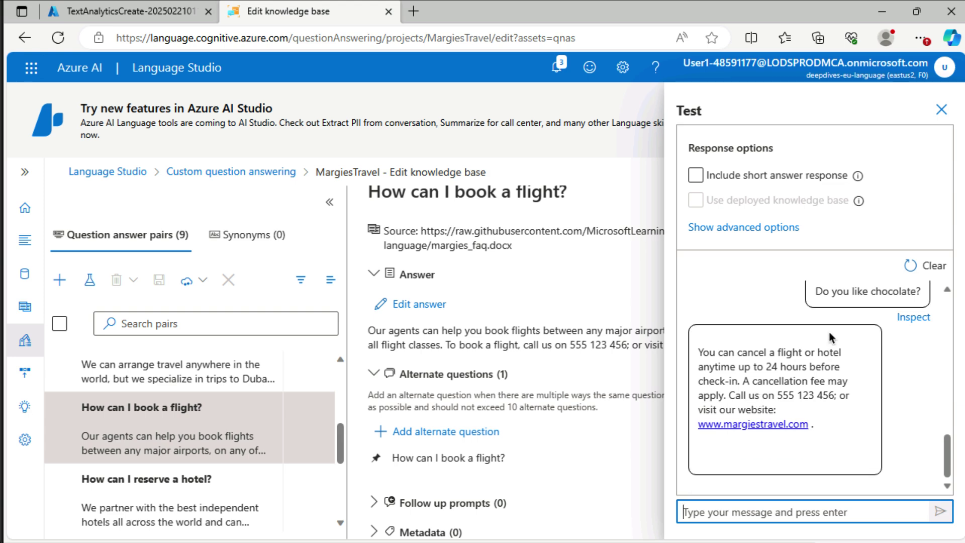
Clear the test conversation, send the nonsense message "iojeijfijoeojiw" to check the default answer, and close the test pane
click(916, 267)
click(804, 507)
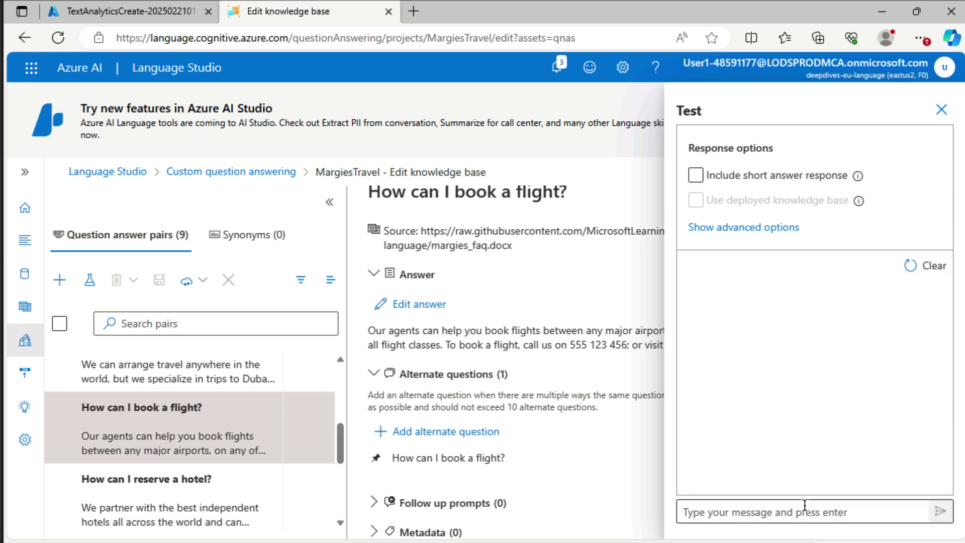
text(iojeijfijoeojiw)
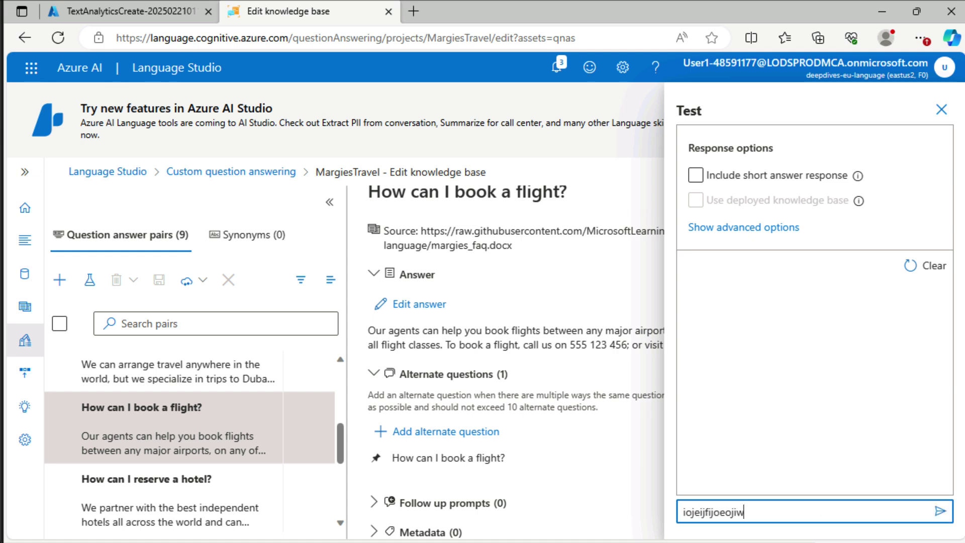
key(Return)
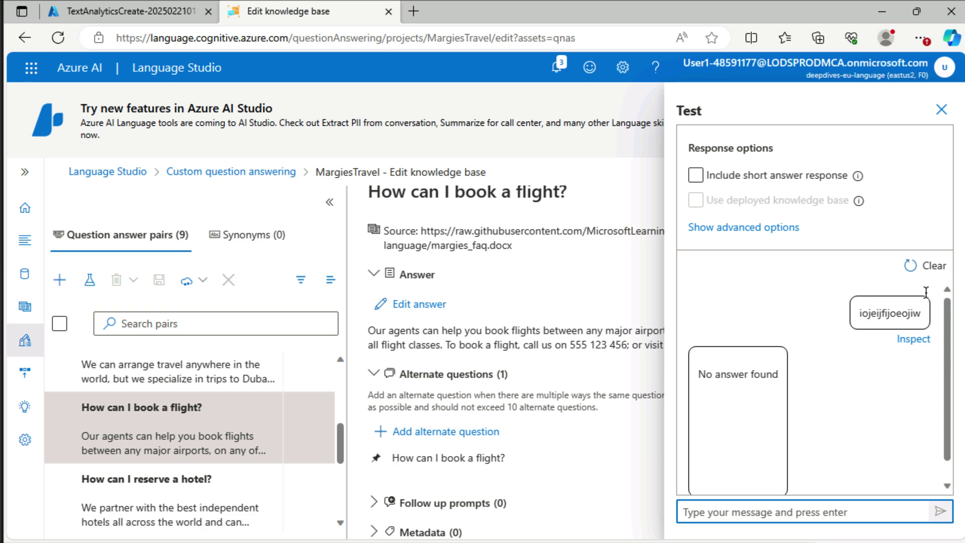
click(940, 110)
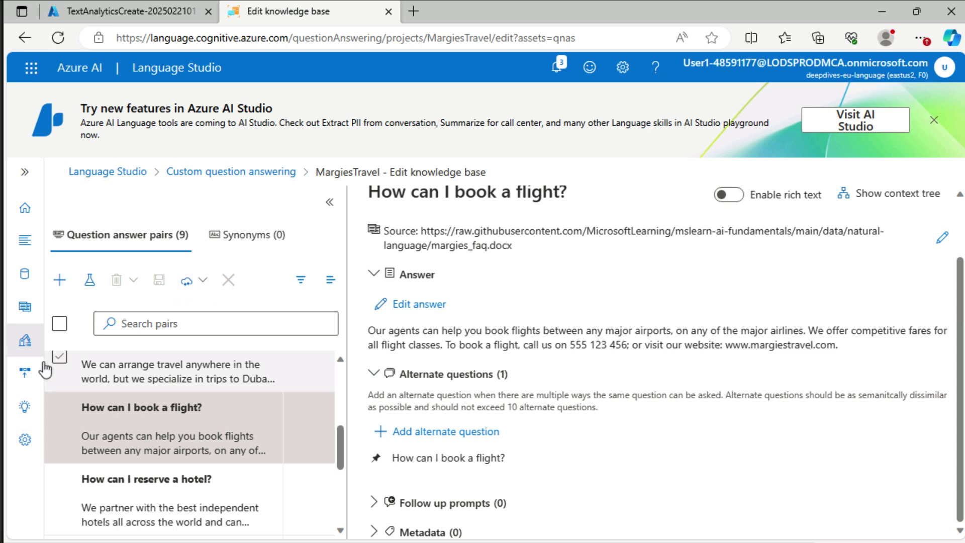
Deploy the MargiesTravel knowledge base and skip the bot creation tips
click(24, 174)
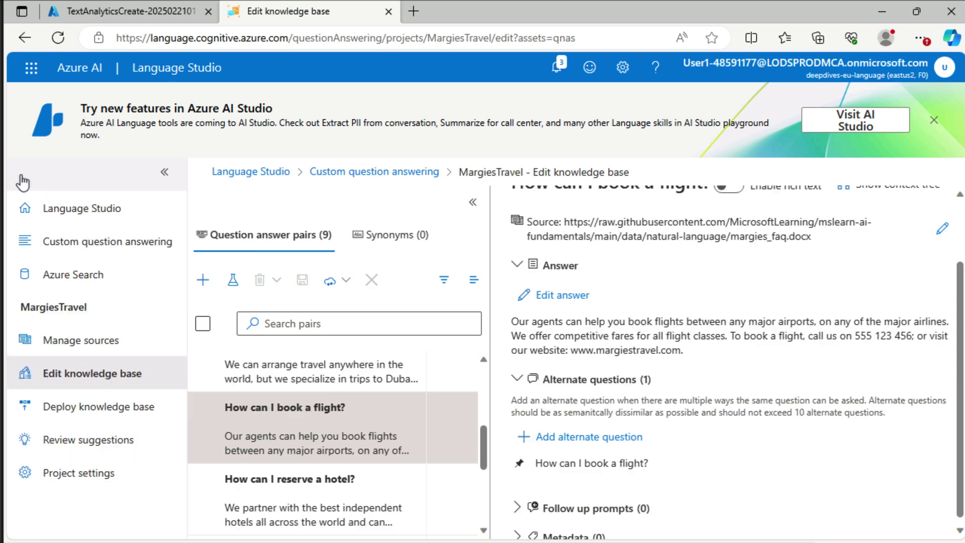
click(81, 412)
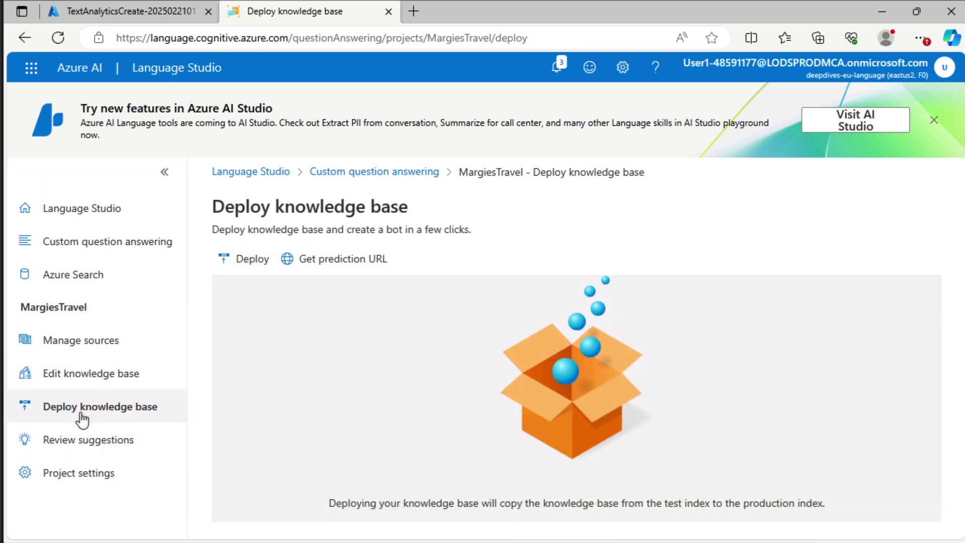
click(241, 263)
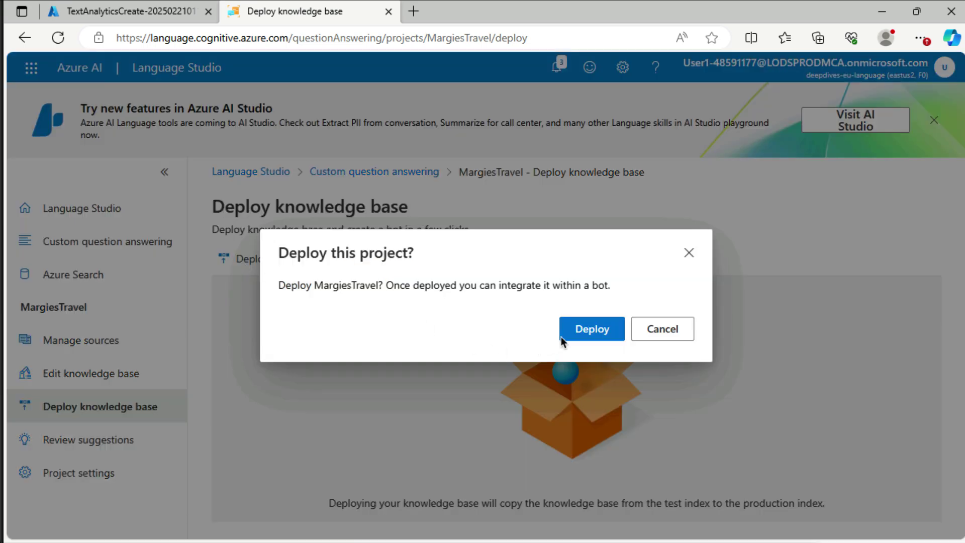
click(575, 334)
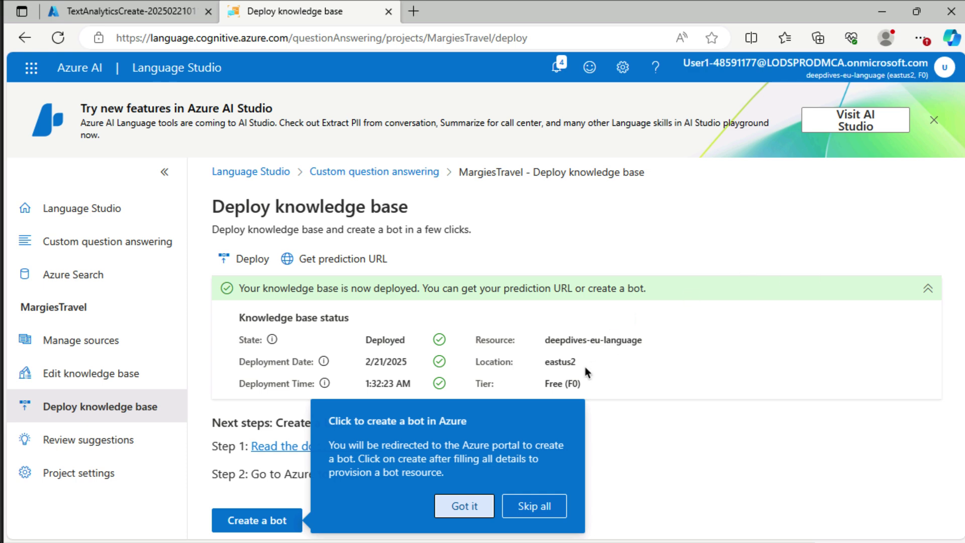
click(526, 509)
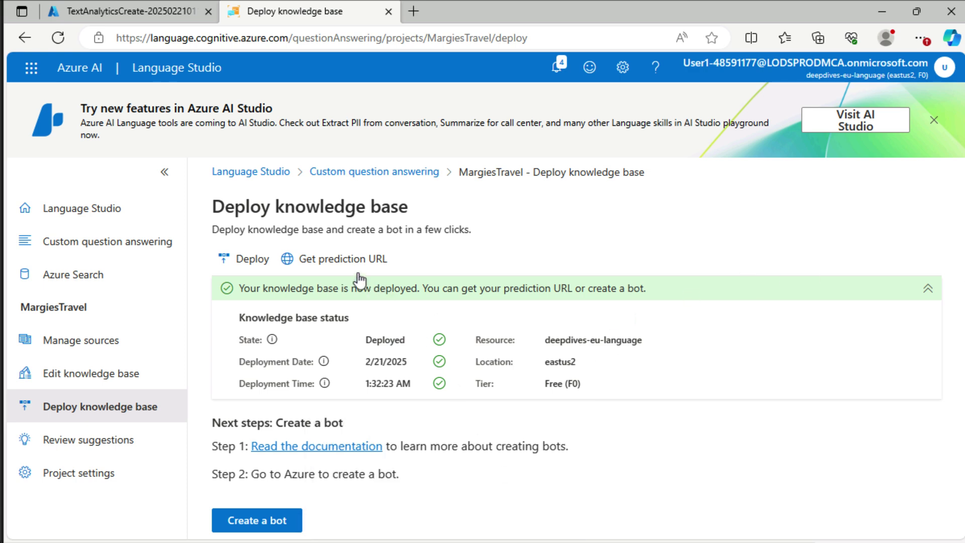
View the deployed knowledge base's prediction URL and sample request, and close the dialog
click(347, 260)
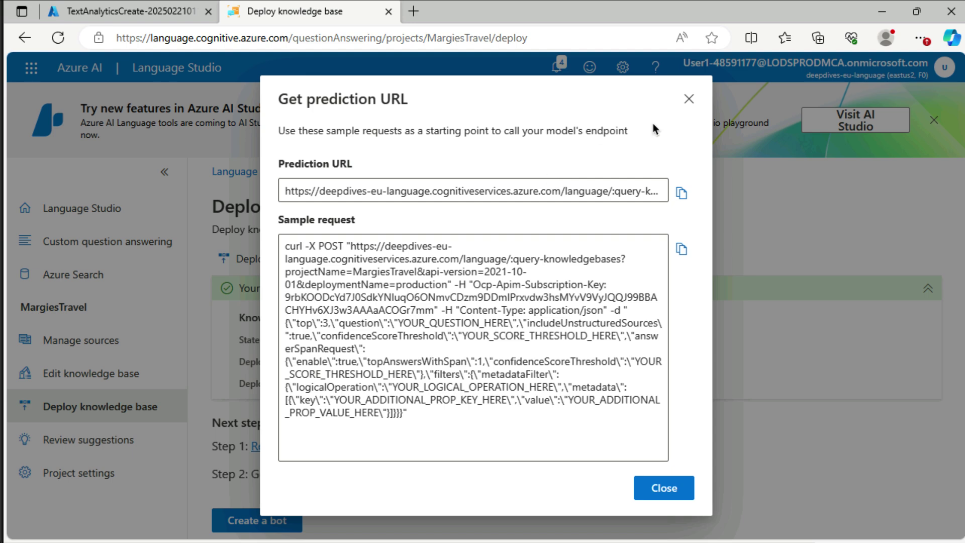
click(690, 101)
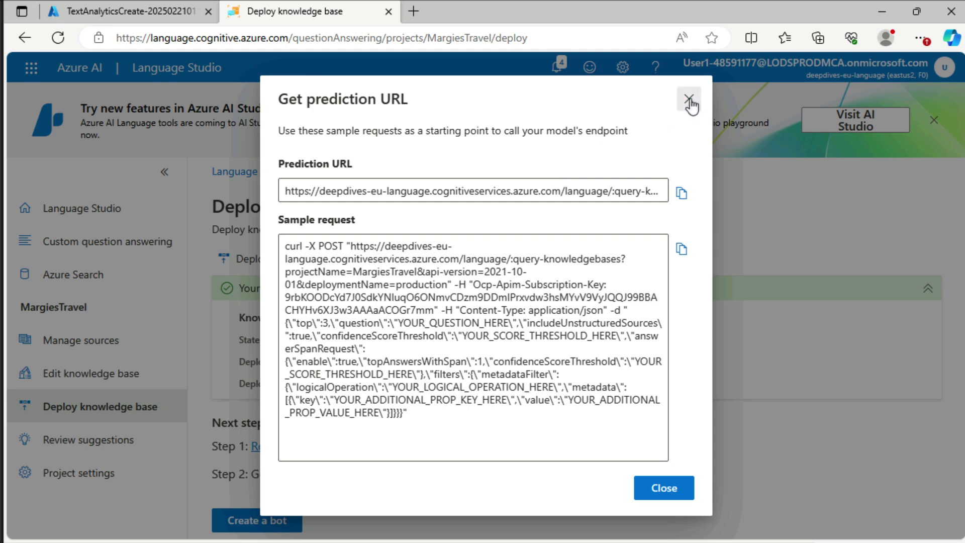